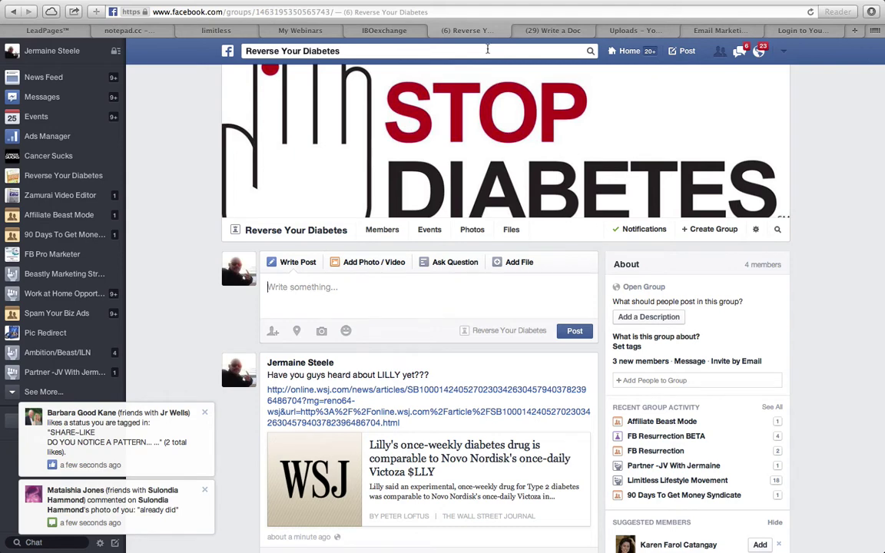
Step: Search 'miami', open the Miami Heat page, and go to the Create a Page screen
click(440, 48)
text(miami)
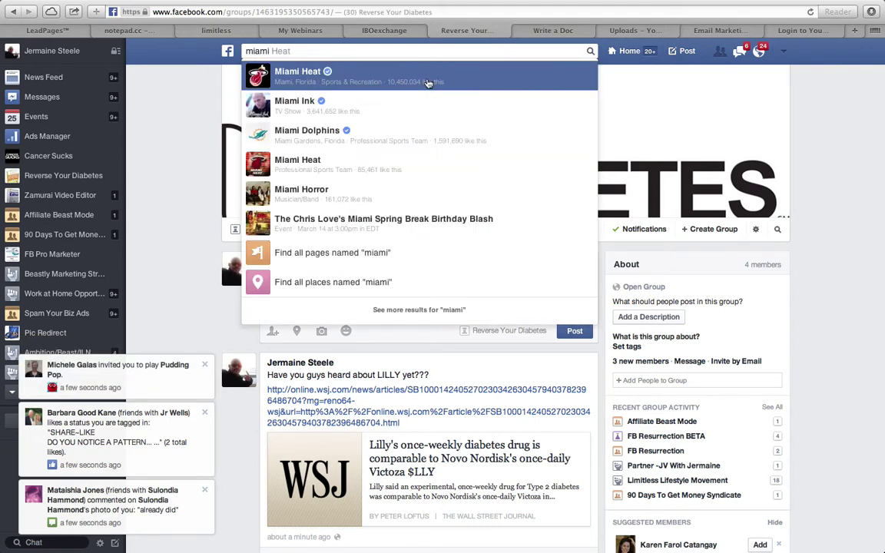
click(427, 81)
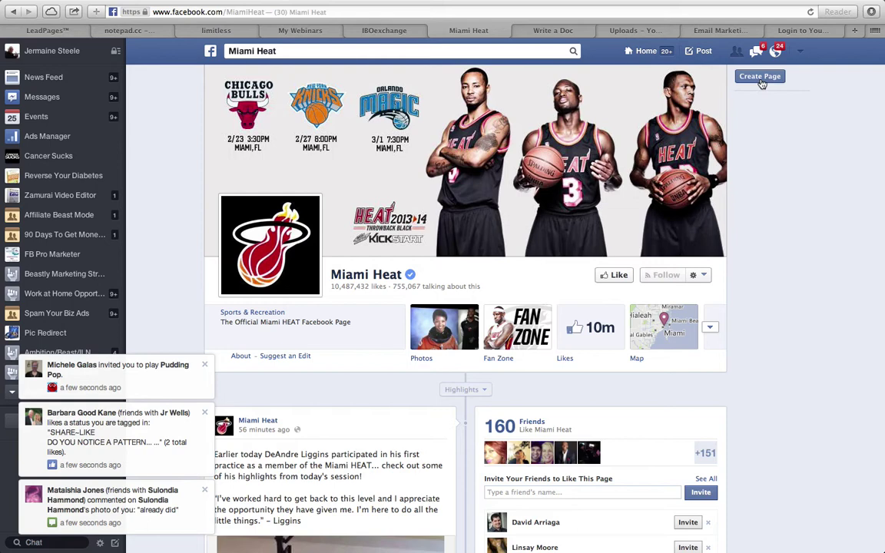
click(759, 78)
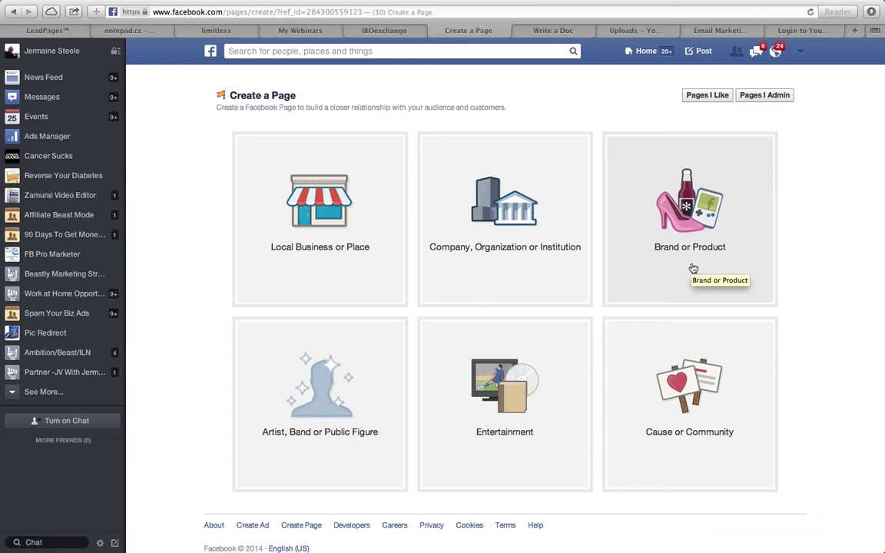
Step: Choose Brand or Product with category Software, name it 'Social Photo Magic', and get started
click(692, 269)
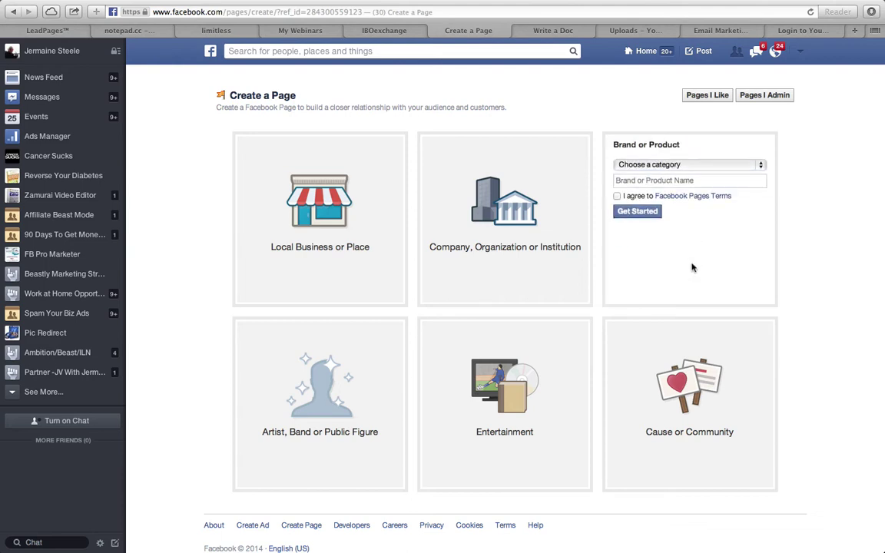
click(645, 165)
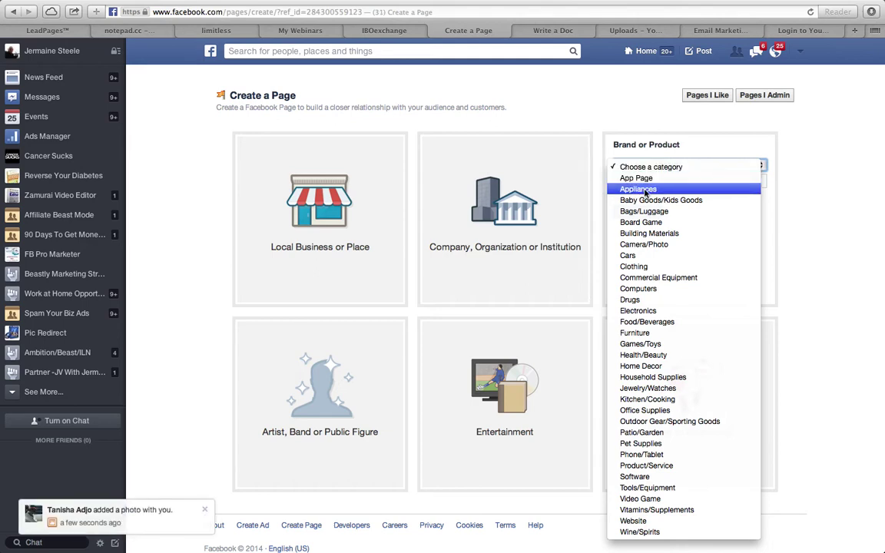
click(643, 477)
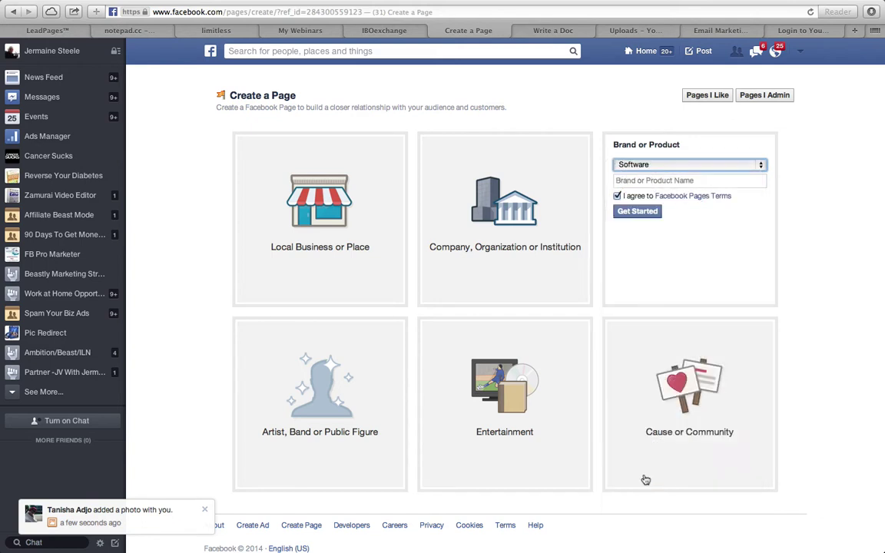
click(669, 180)
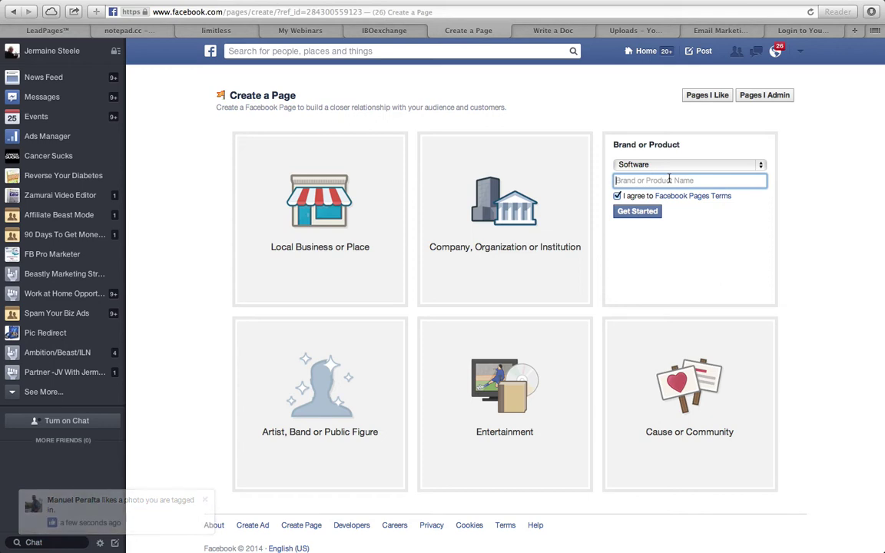
text(Social Phot )
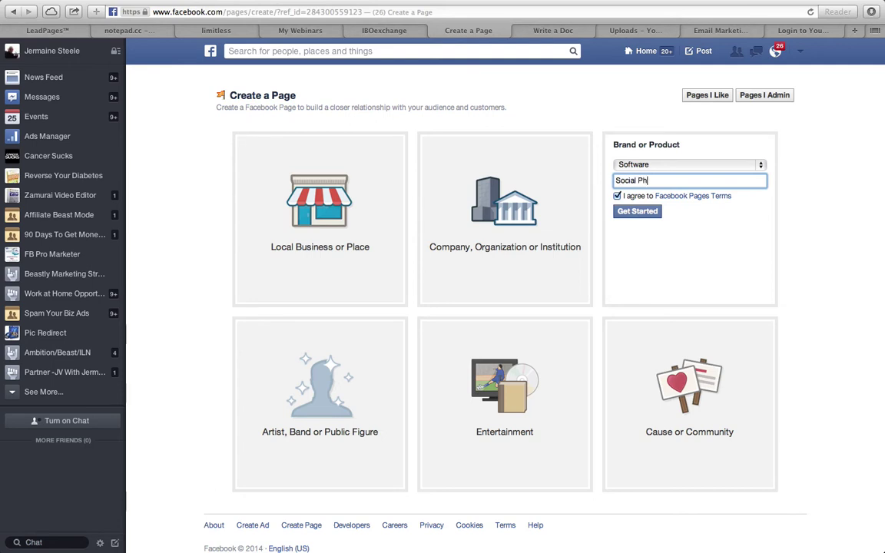
text(o Magic)
click(650, 214)
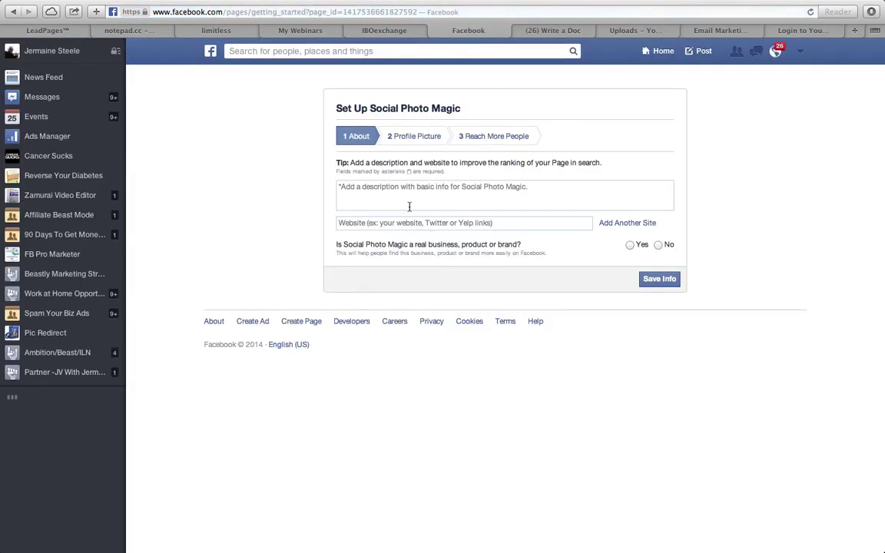
Step: Enter the About description 'Get more info on Social Photo Magic-' and move to the Website field
click(405, 199)
text(Soci)
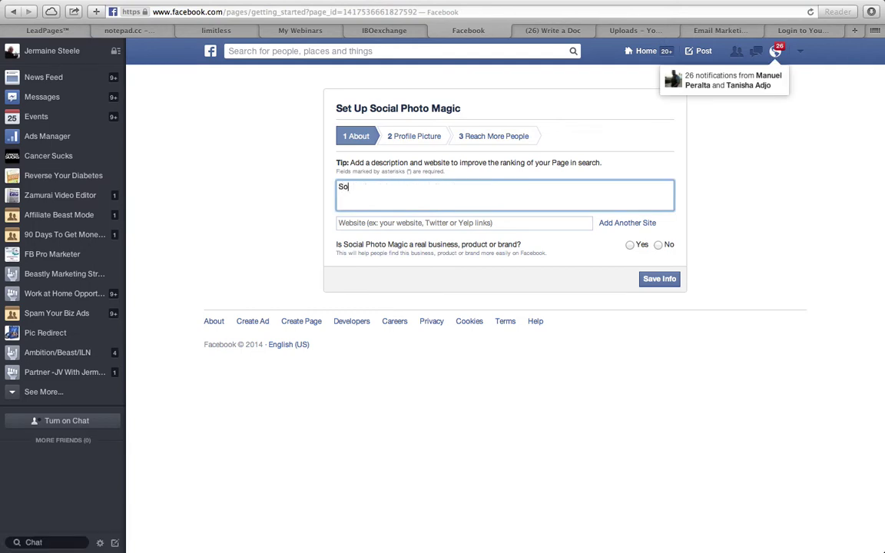
key(BackSpace)
key(BackSpace)
key(BackSpace)
key(BackSpace)
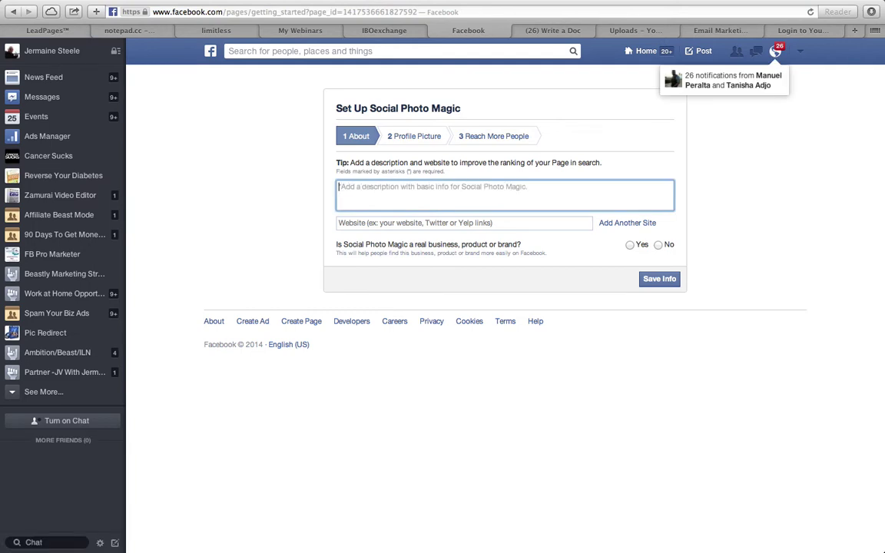
text(Buy Social )
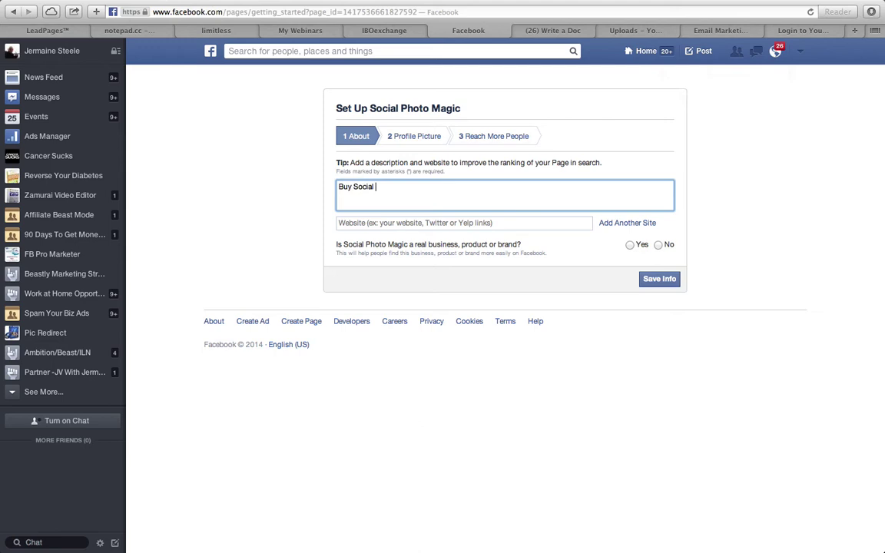
text(Phot o Magic)
drag(419, 190, 249, 186)
text(Get more info on Social Phot )
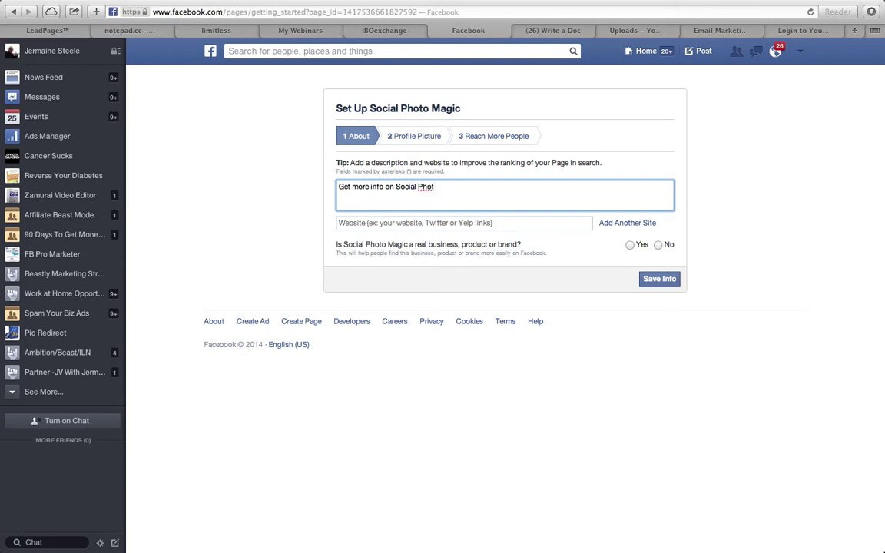
text(o Magic-)
drag(396, 187, 474, 186)
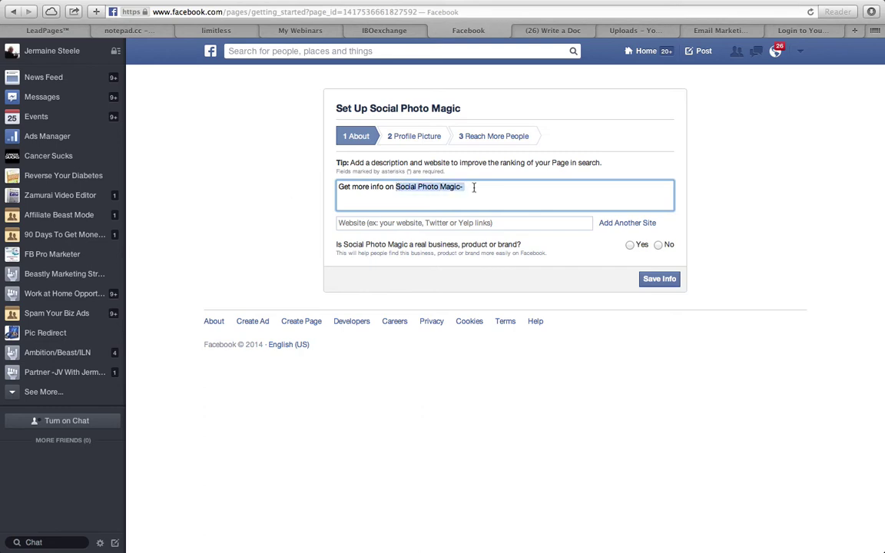
click(456, 222)
Step: Enter website socialphotomagic.com and answer yes to real business and official representation
text(so)
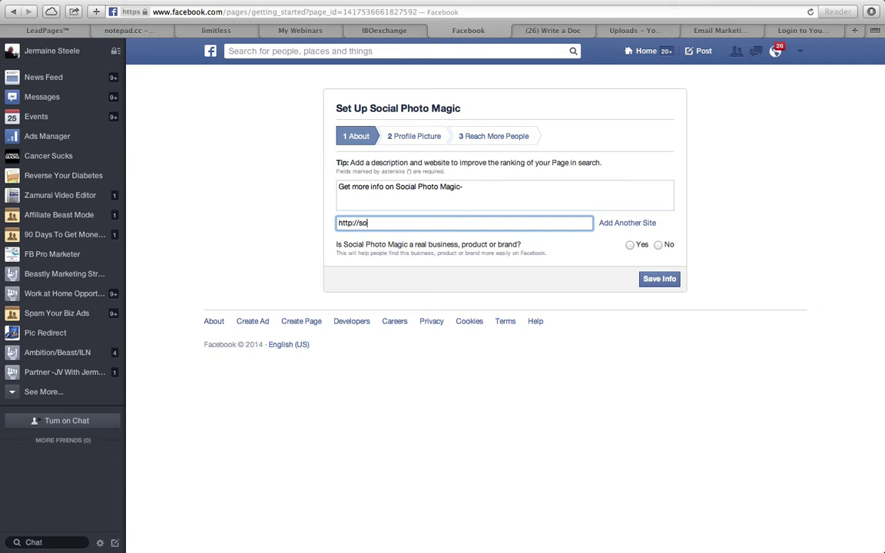
text(cialphotomagic.com)
click(630, 245)
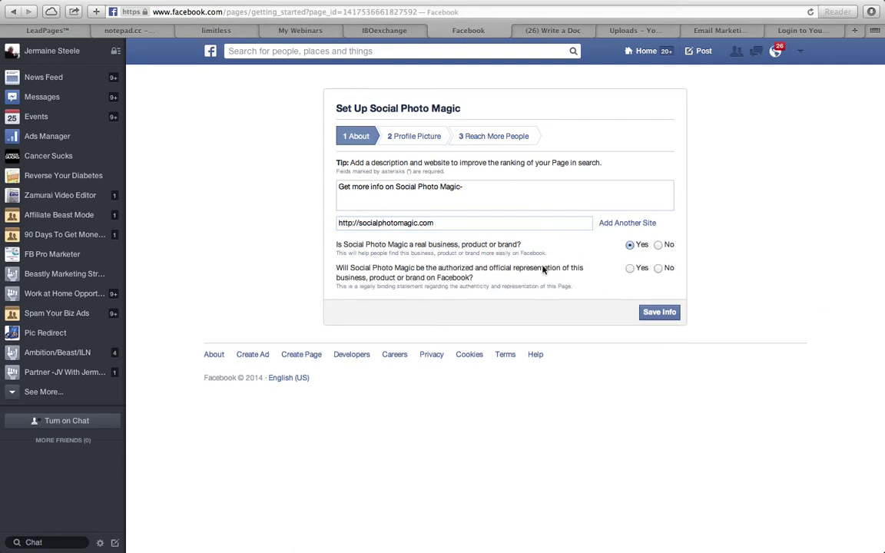
click(630, 268)
click(450, 222)
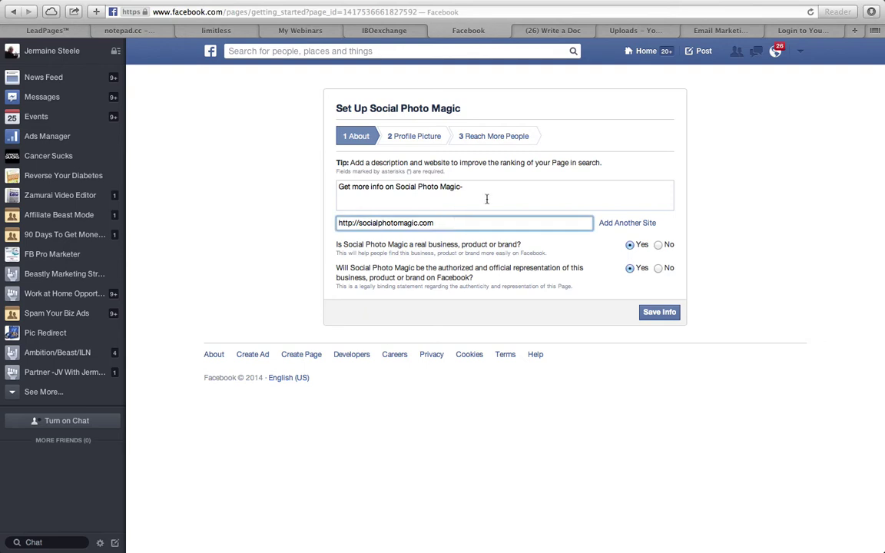
Step: Copy the website address and paste it at the end of the description
click(486, 198)
text(htt)
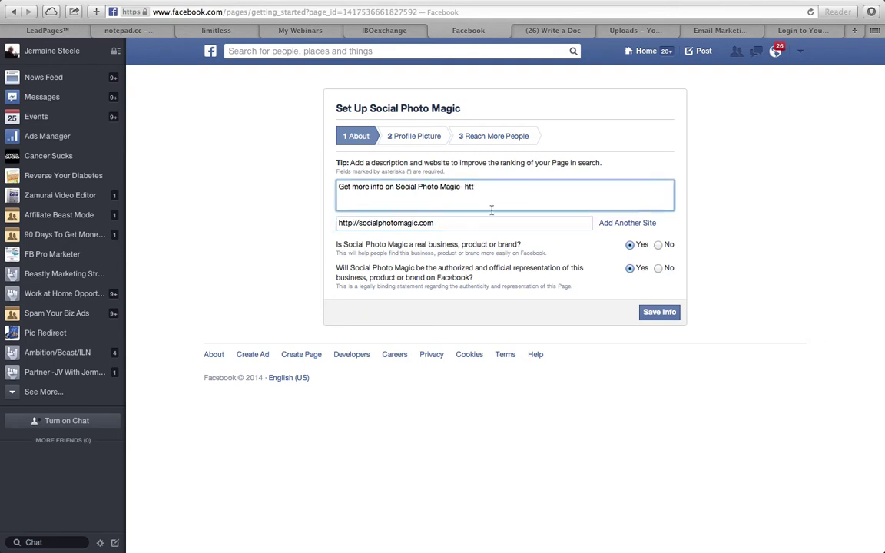
key(BackSpace)
key(BackSpace)
drag(437, 223, 292, 232)
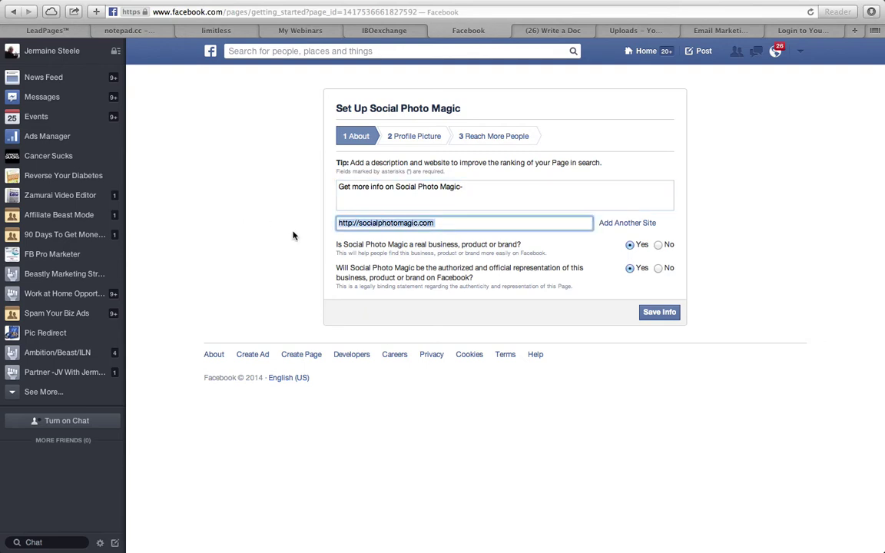
right_click(377, 231)
click(400, 273)
click(501, 200)
right_click(500, 194)
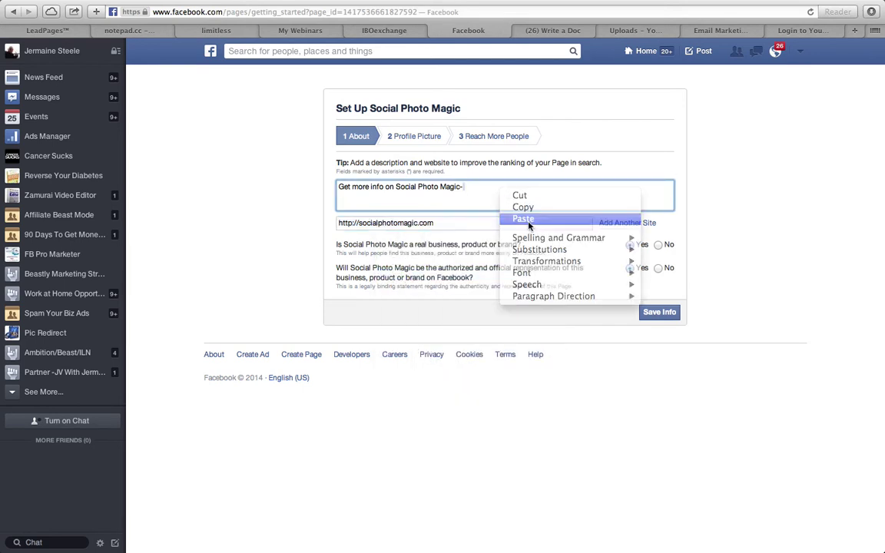
click(522, 218)
Step: Add a new description line about turning any picture into a clickable Facebook post
click(462, 189)
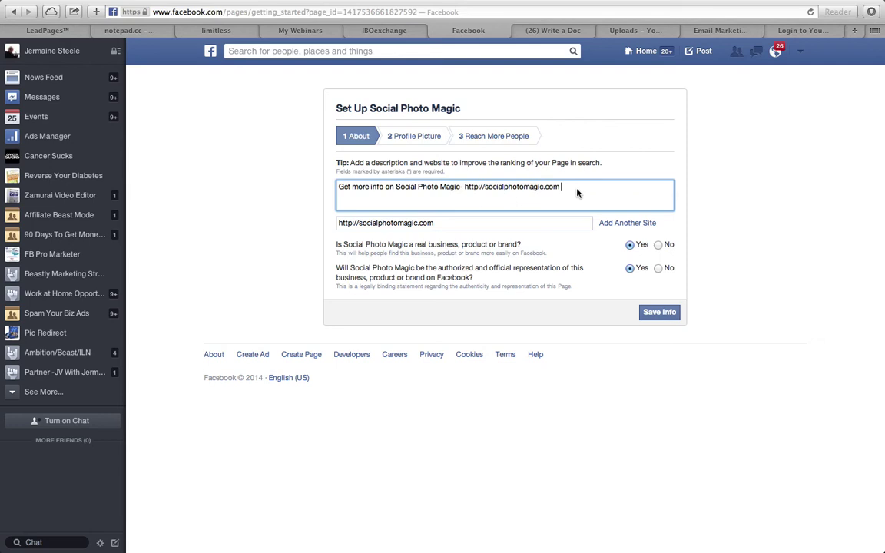
key(Return)
text(Social Photo Magic will )
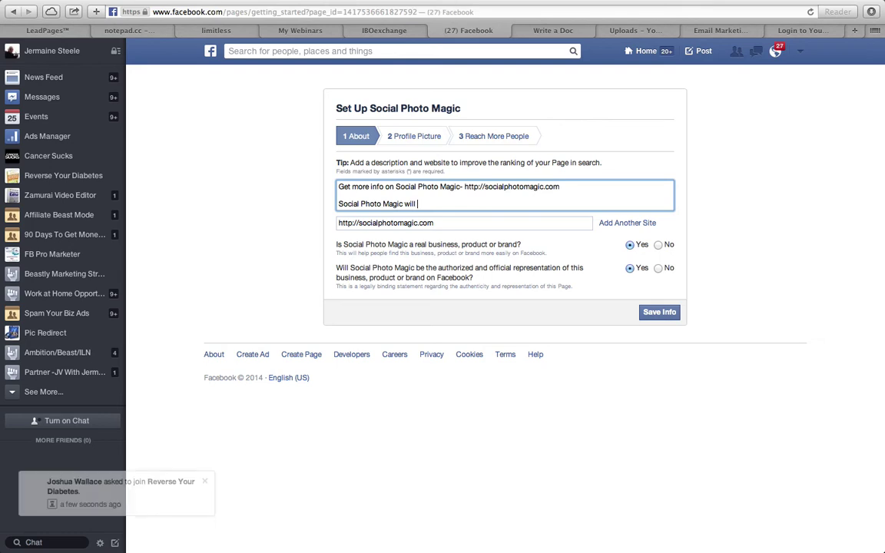
text(allow you to turn )
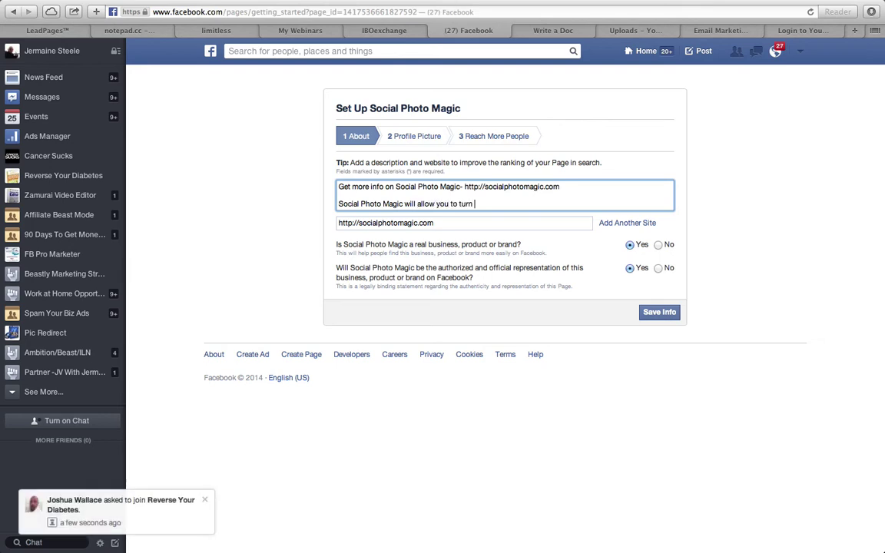
text(iny picture into a clickable )
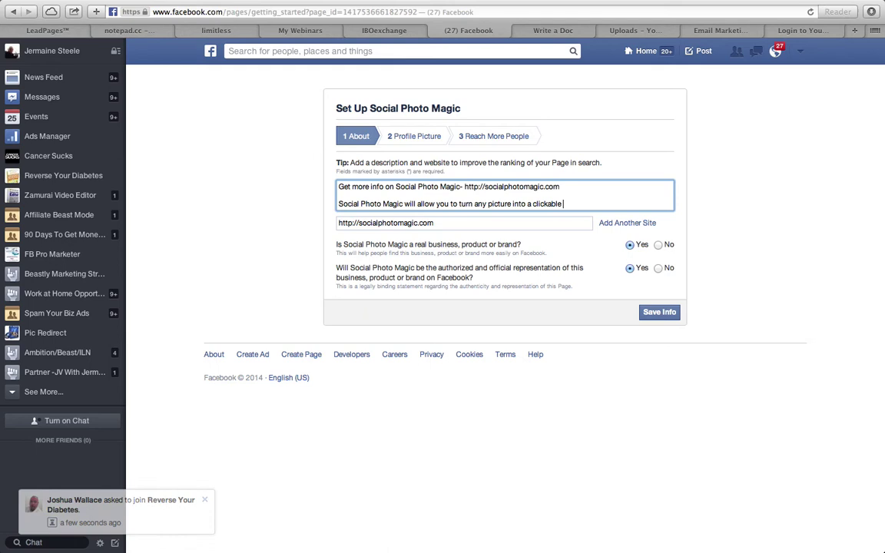
text(Facebook post a)
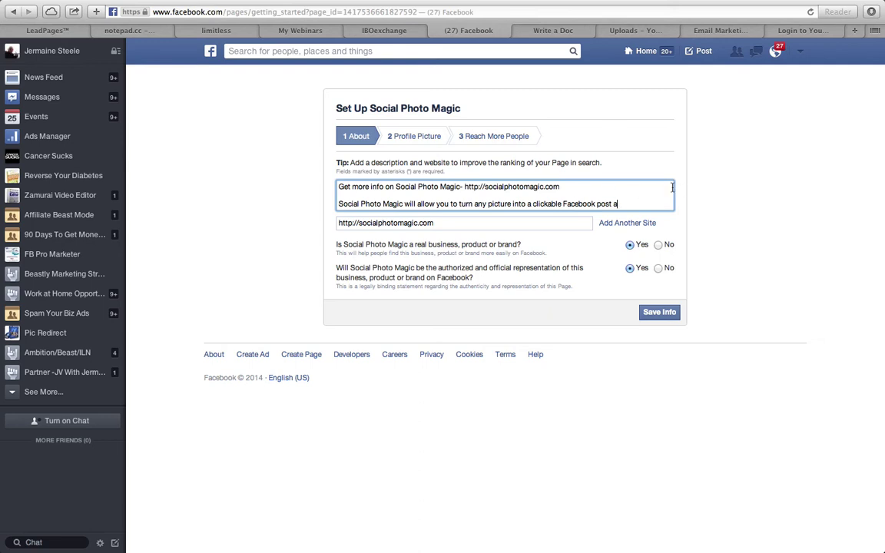
key(BackSpace)
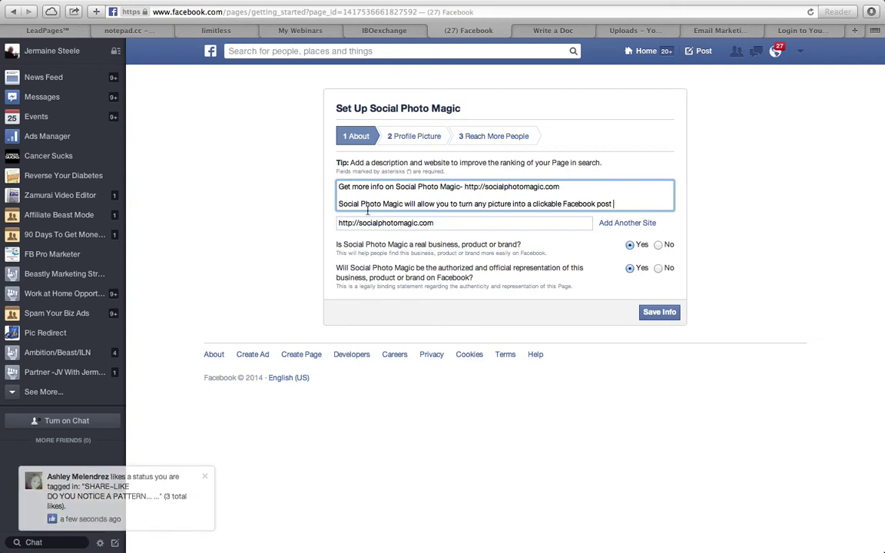
click(660, 313)
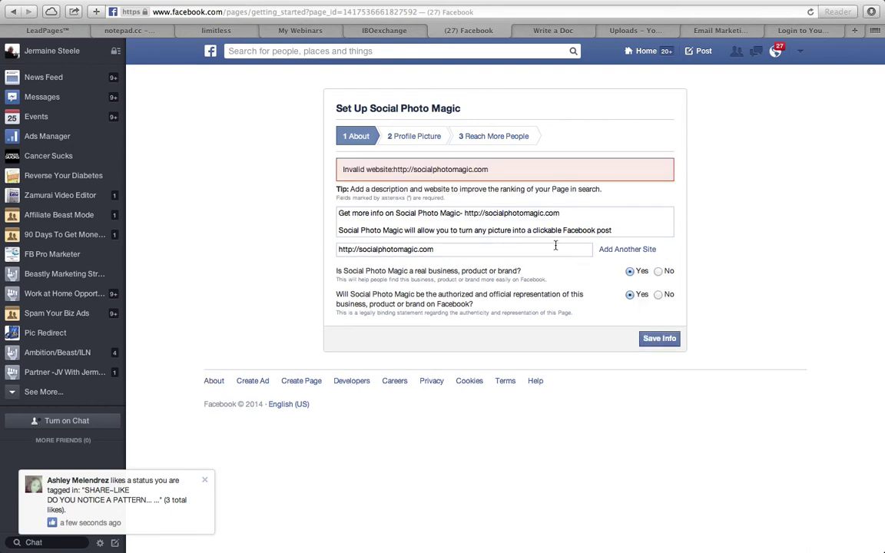
click(546, 249)
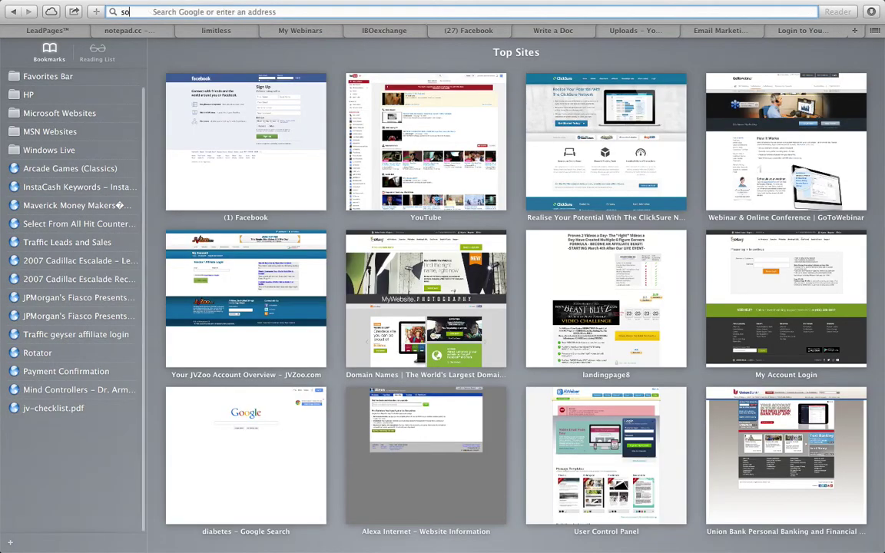
Step: Load the socialphotomagic.com site in the new tab, then go back to the Facebook tab
key(BackSpace)
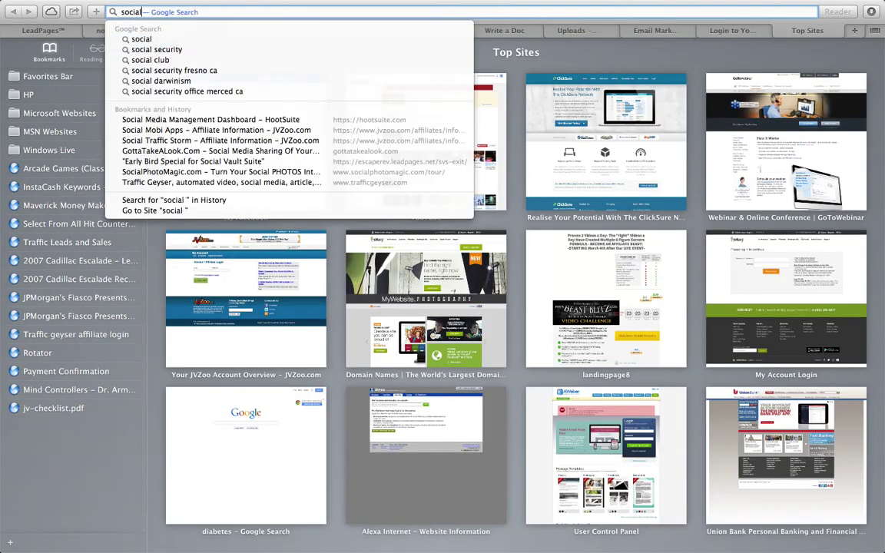
text(photomagic.com)
key(Return)
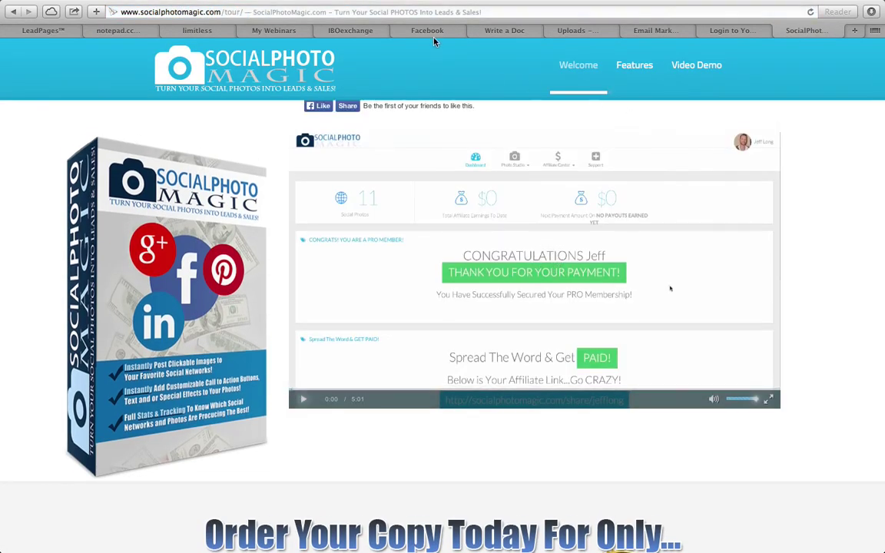
click(429, 31)
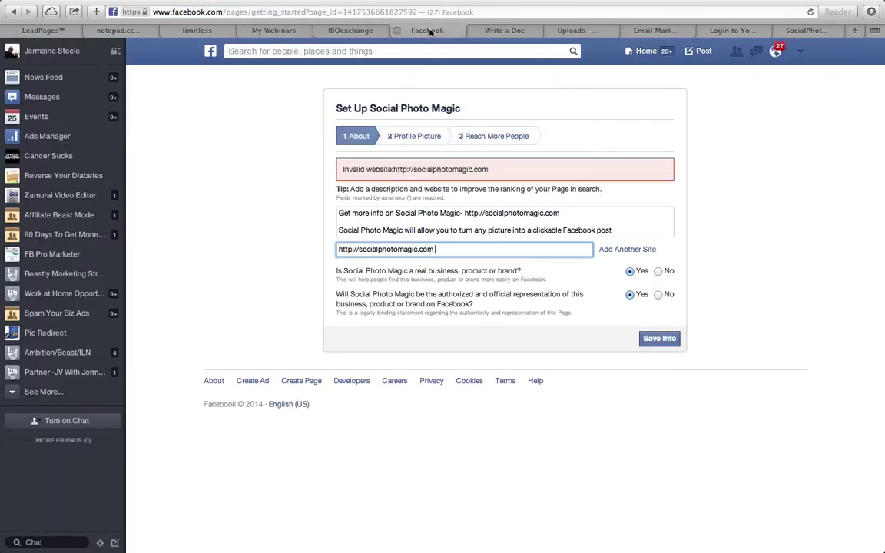
Step: Save the About info successfully so setup advances to the Profile Picture step
click(661, 339)
click(458, 252)
click(658, 338)
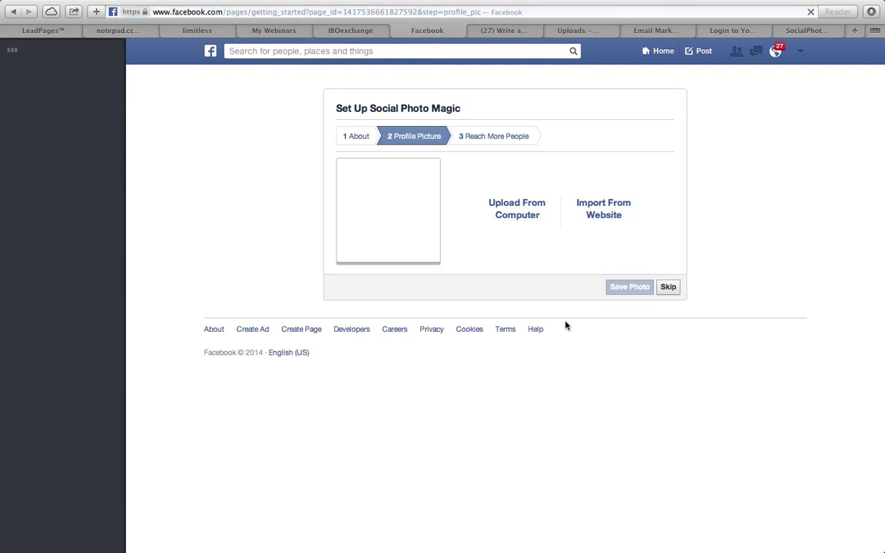
Step: Save the site's product box image to Documents as 'social photo magic'
key(ctrl+Tab)
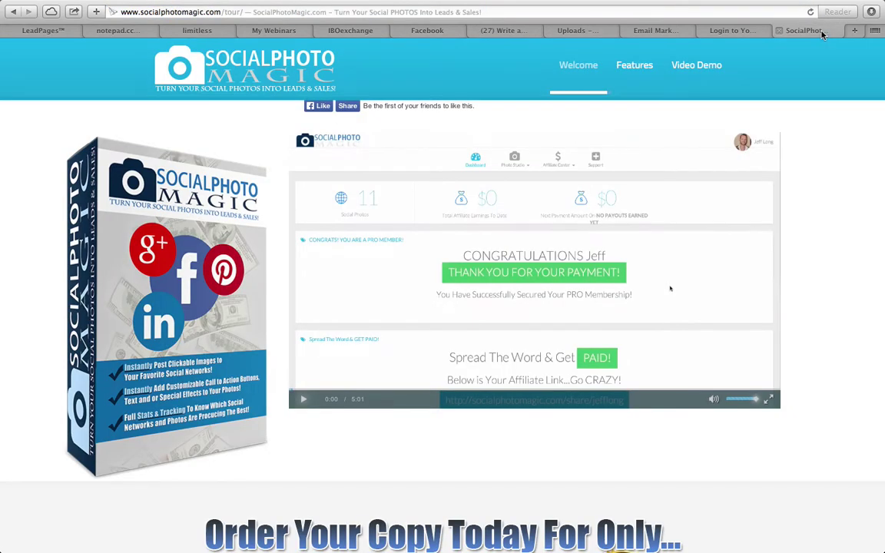
right_click(154, 242)
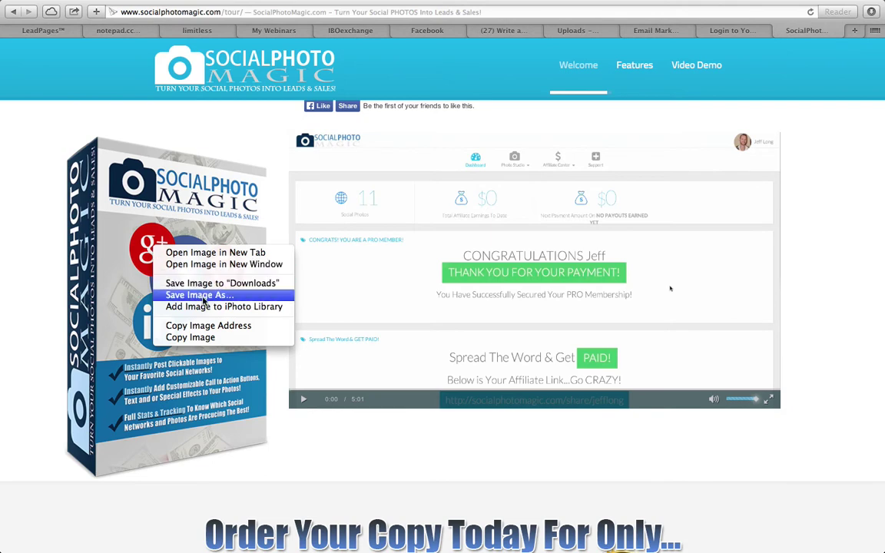
click(202, 296)
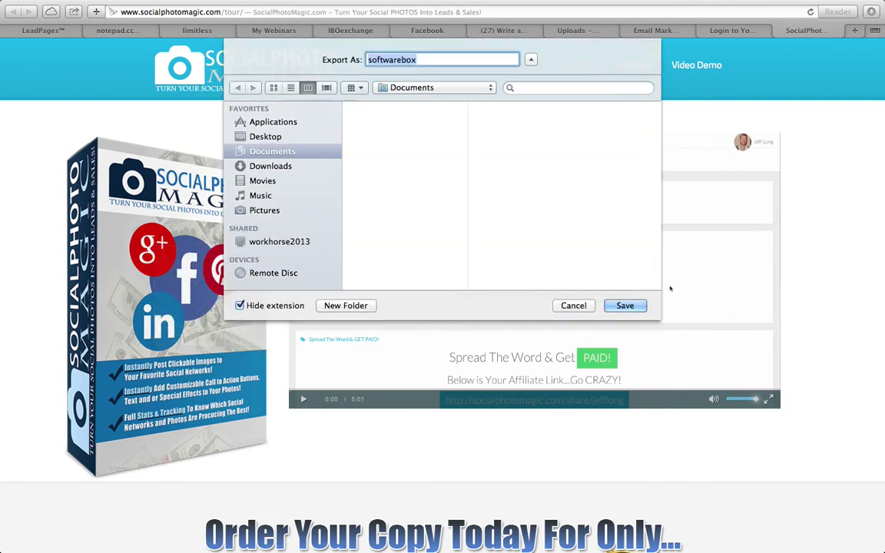
text(social phpo)
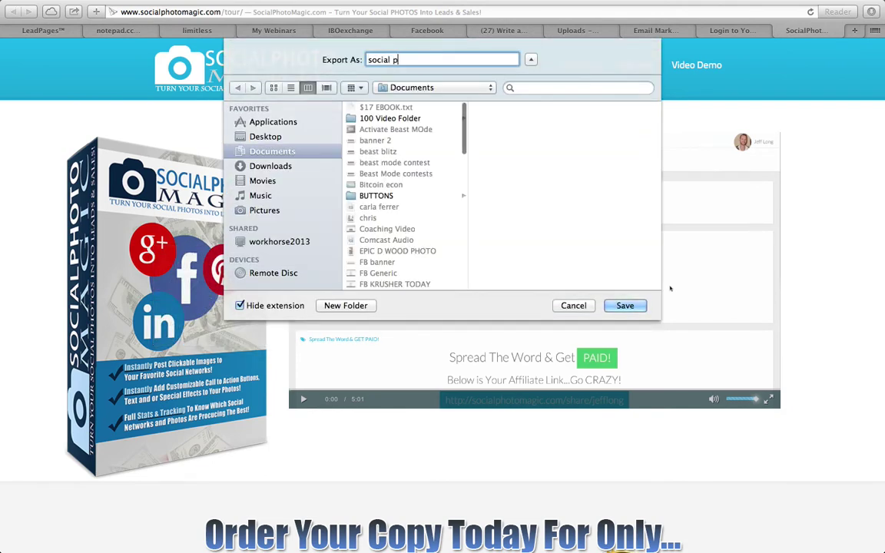
key(BackSpace)
key(BackSpace)
text(oto magic)
key(Return)
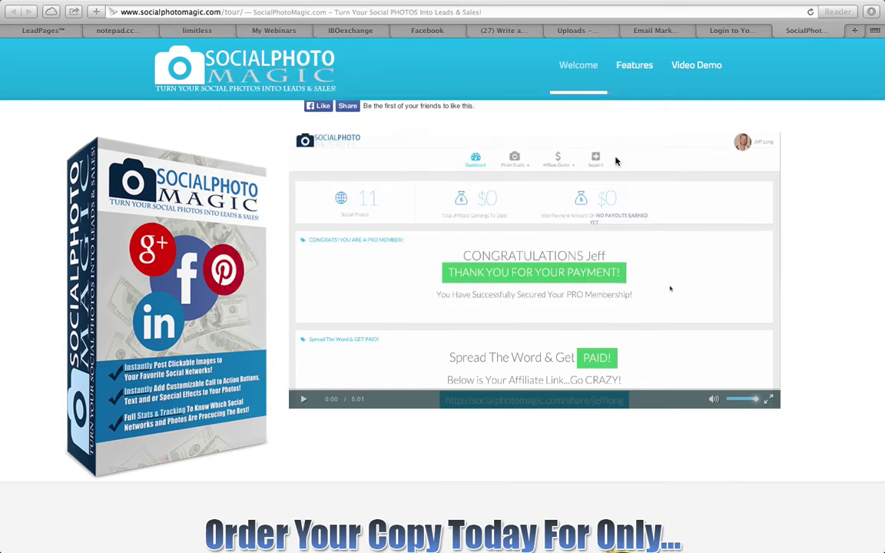
Step: On Facebook, search the profile picture upload chooser for 'social ph', then cancel
click(435, 34)
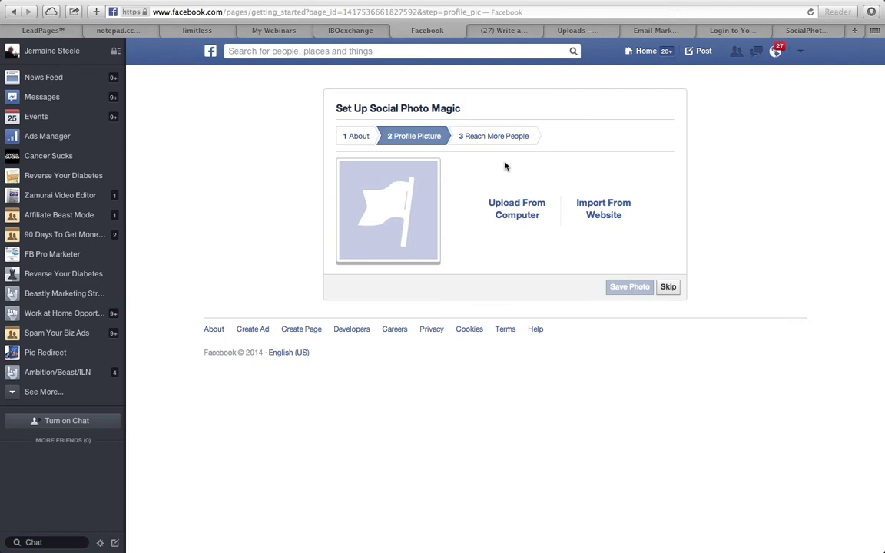
click(517, 209)
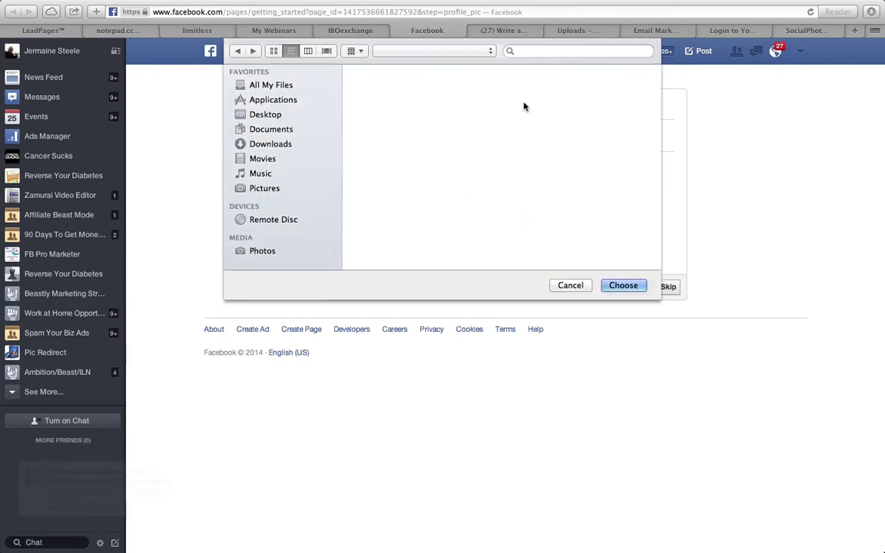
click(540, 50)
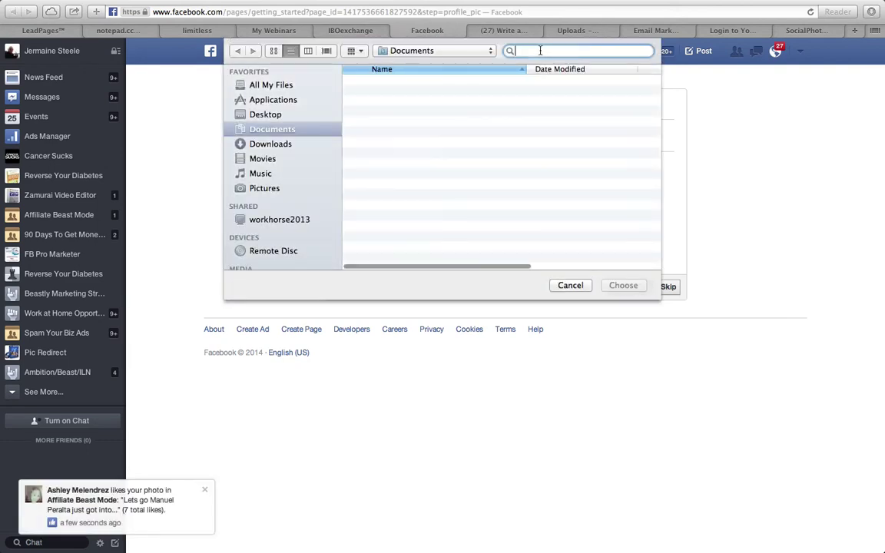
text(social )
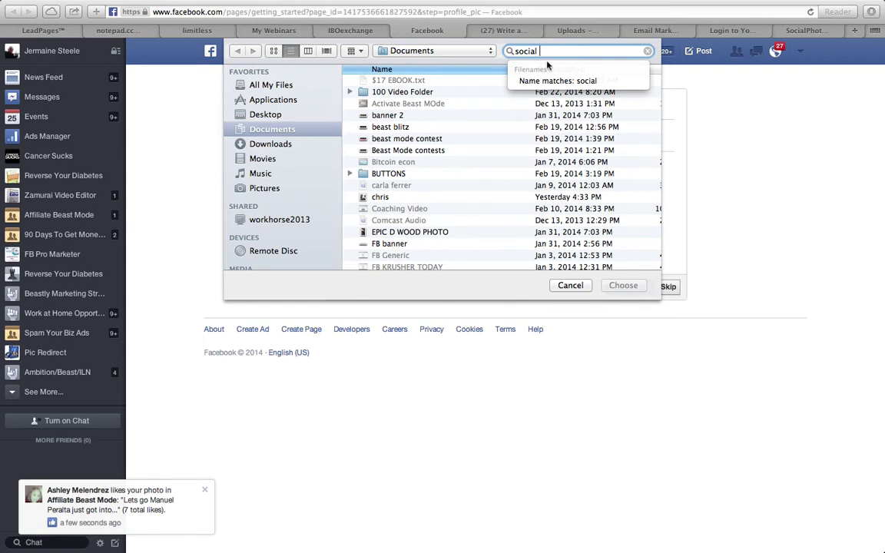
text(pho)
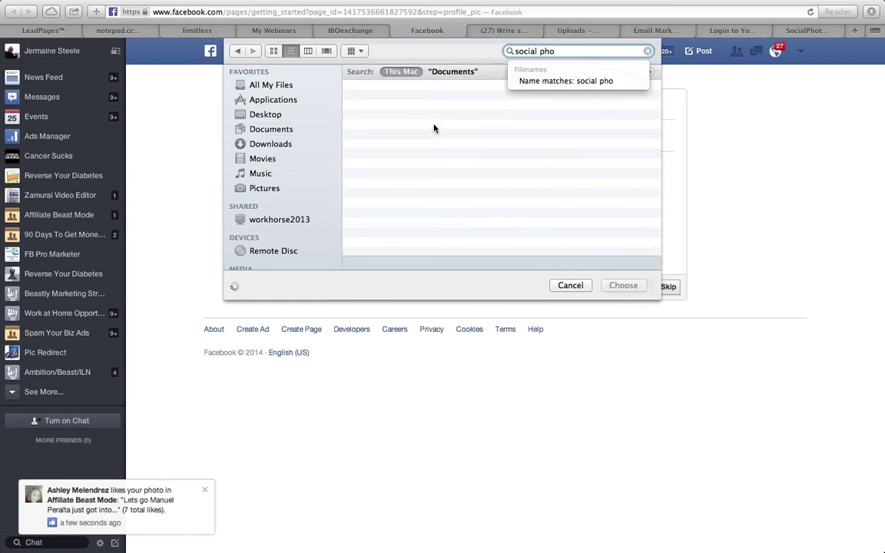
click(570, 286)
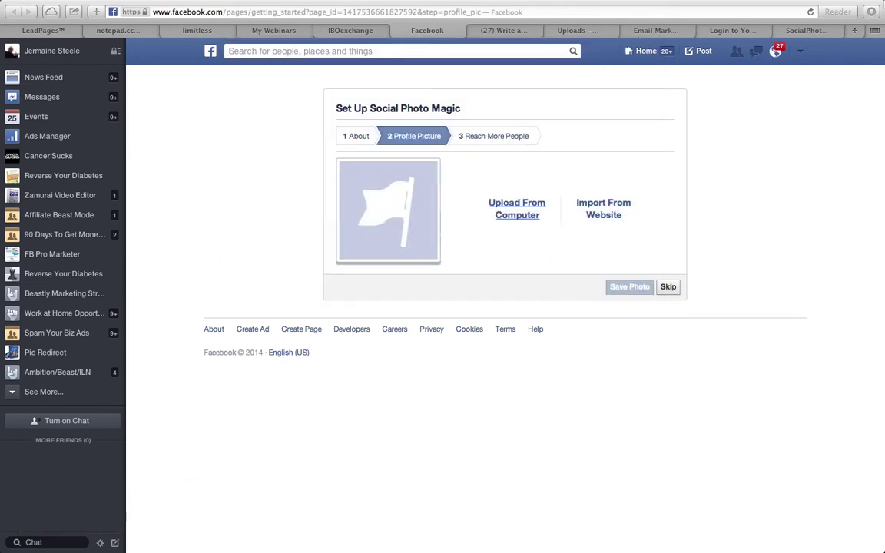
Step: Re-save the product box image as 'social photo magic', replacing the existing file
key(super+bracketleft)
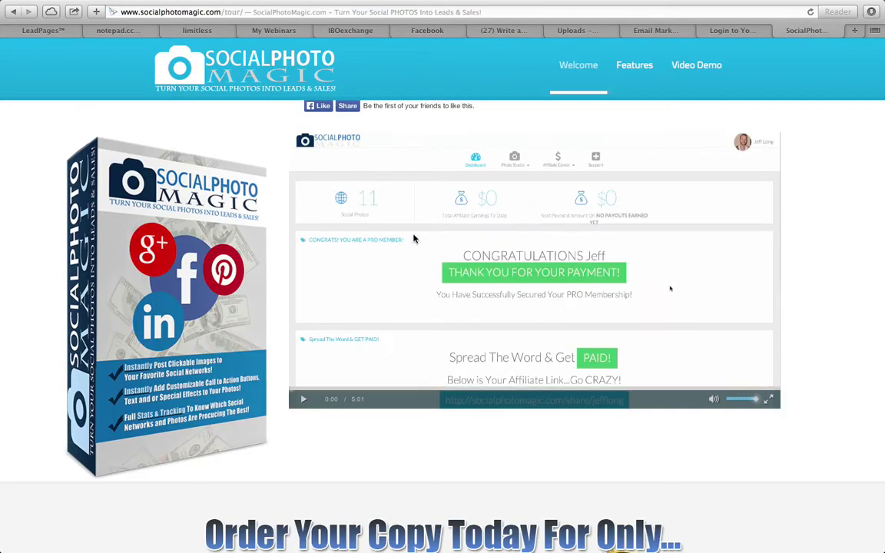
right_click(175, 239)
click(203, 283)
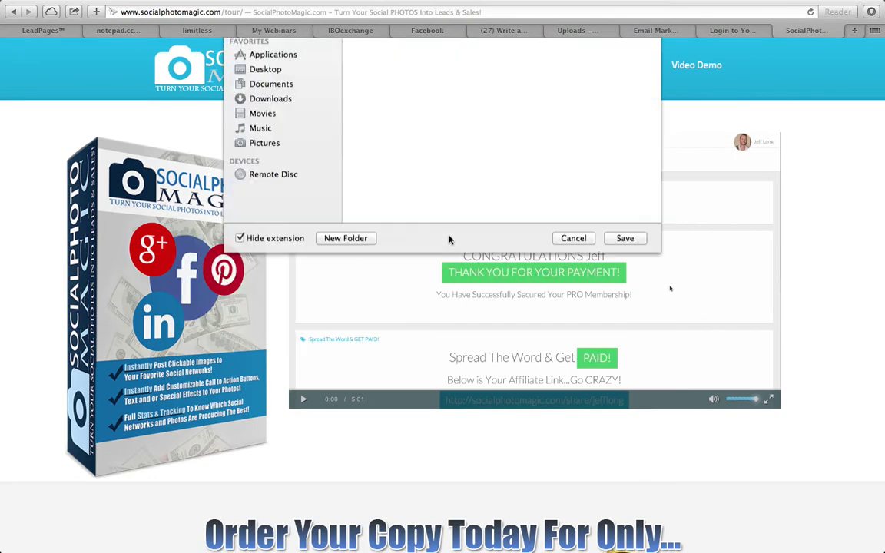
text(so)
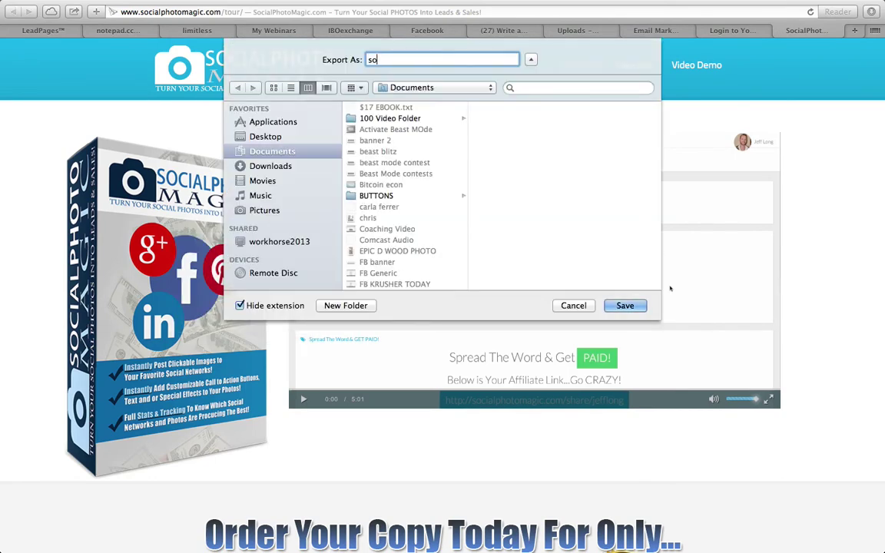
text(cial phot)
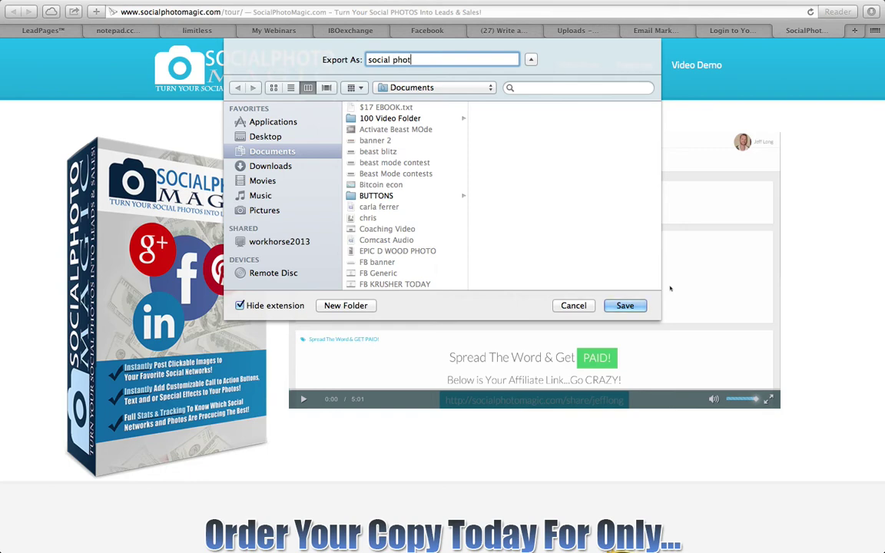
text(o magic)
key(Return)
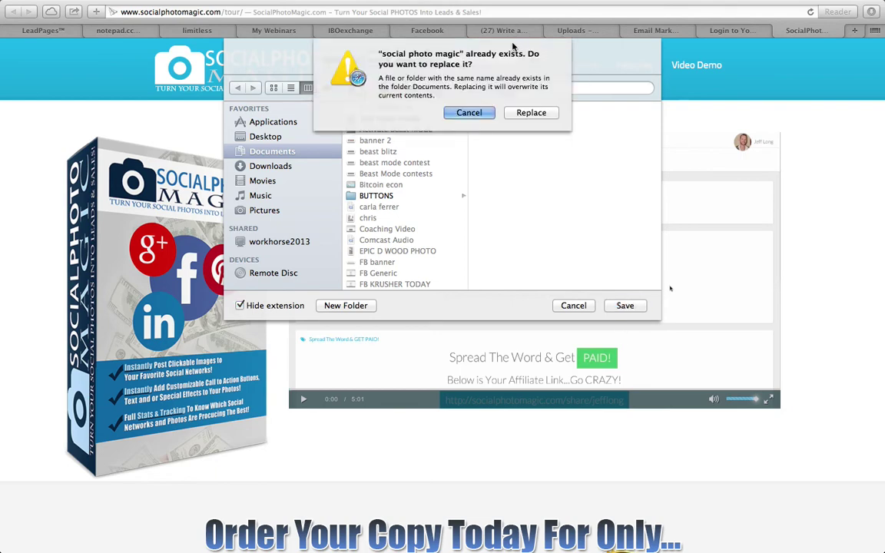
click(531, 113)
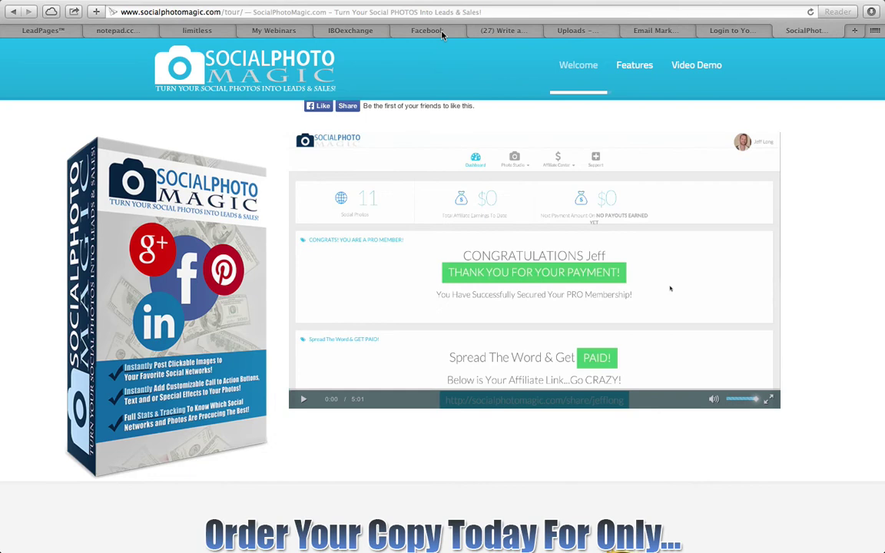
Step: Upload the 'social photo magic' image from Documents as the new page's profile picture
click(442, 35)
click(539, 268)
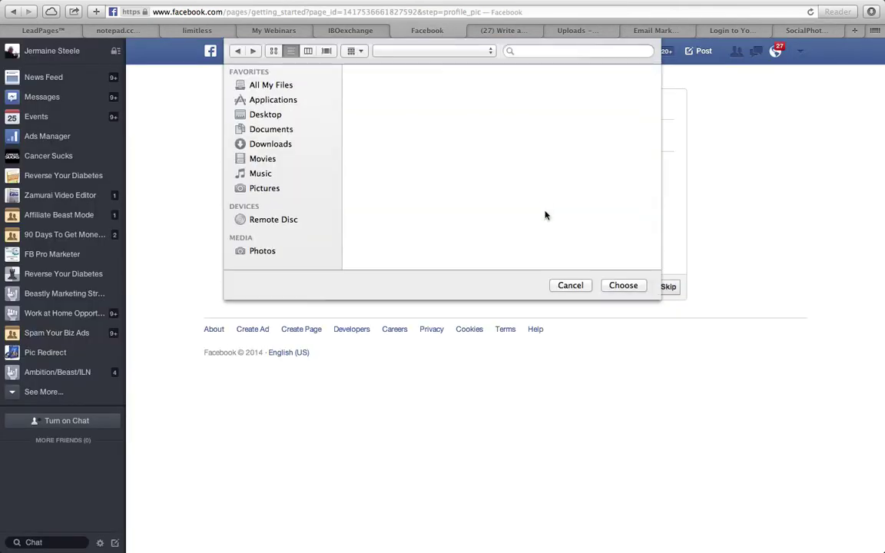
click(538, 50)
text(so)
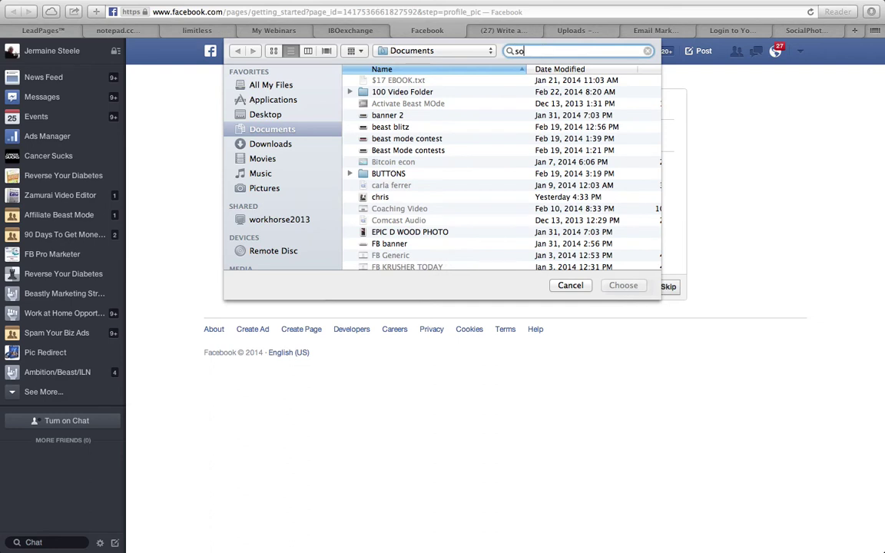
text(cial)
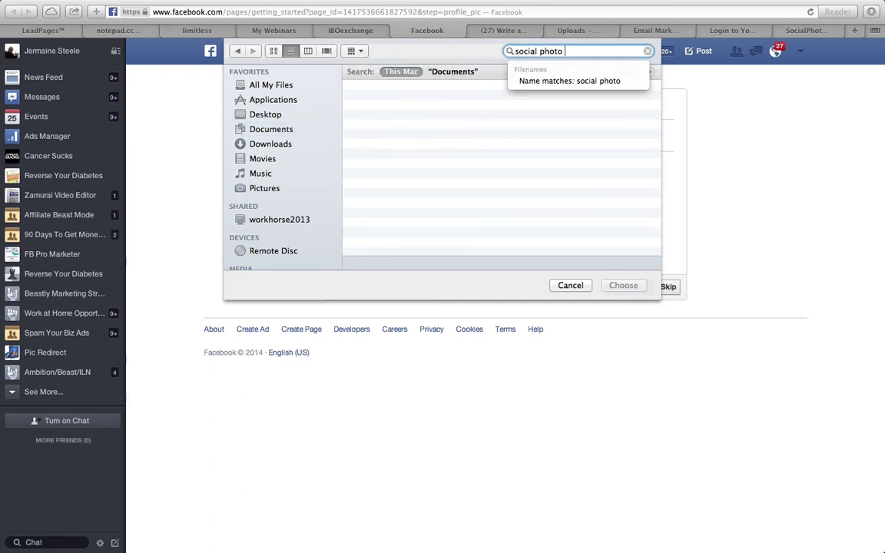
click(290, 131)
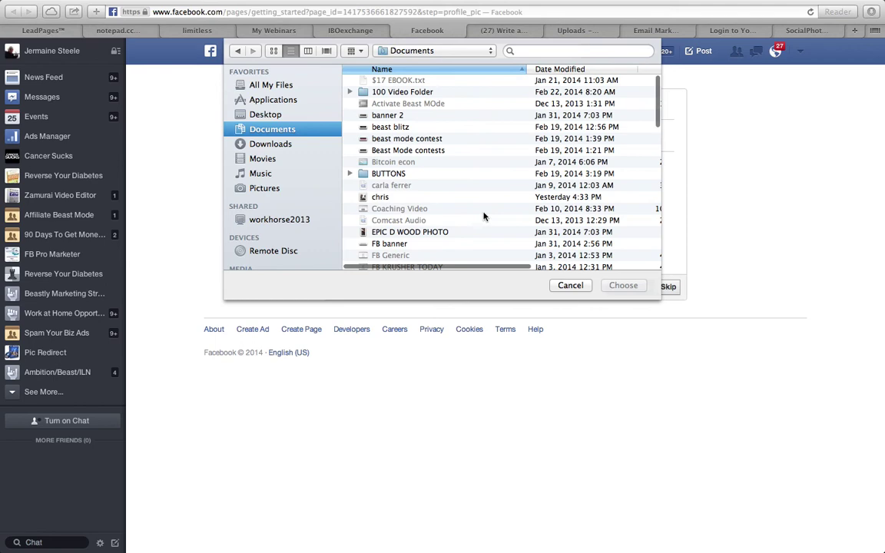
scroll(482, 218, down, 2)
scroll(480, 219, down, 10)
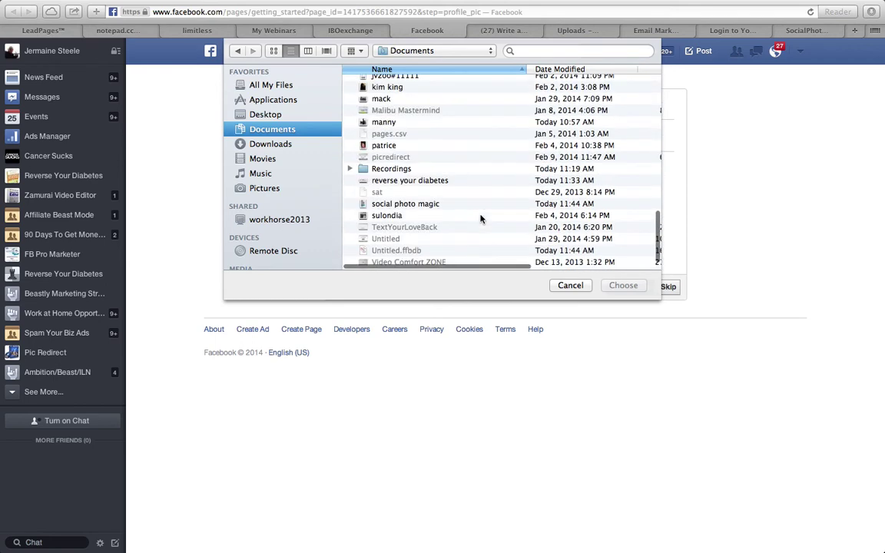
double_click(441, 204)
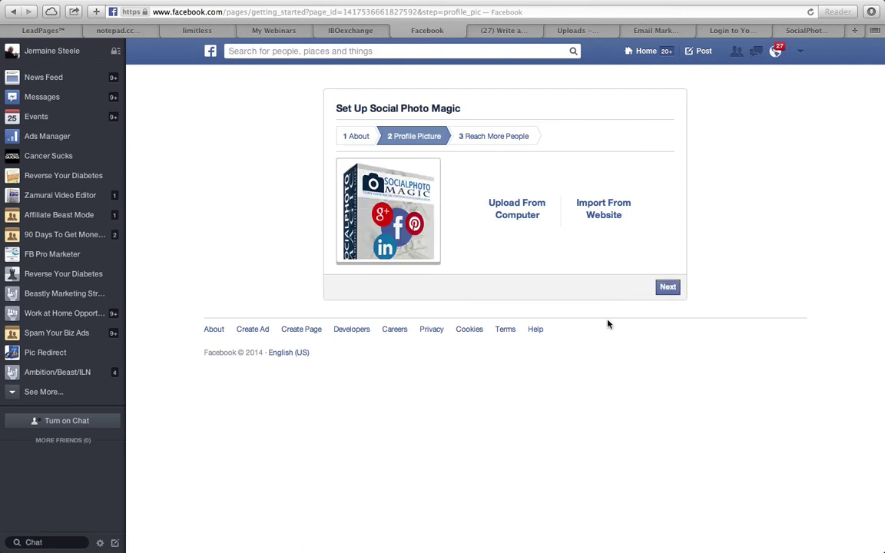
Step: Move past the Profile Picture step and skip promoting the page with an ad
click(666, 288)
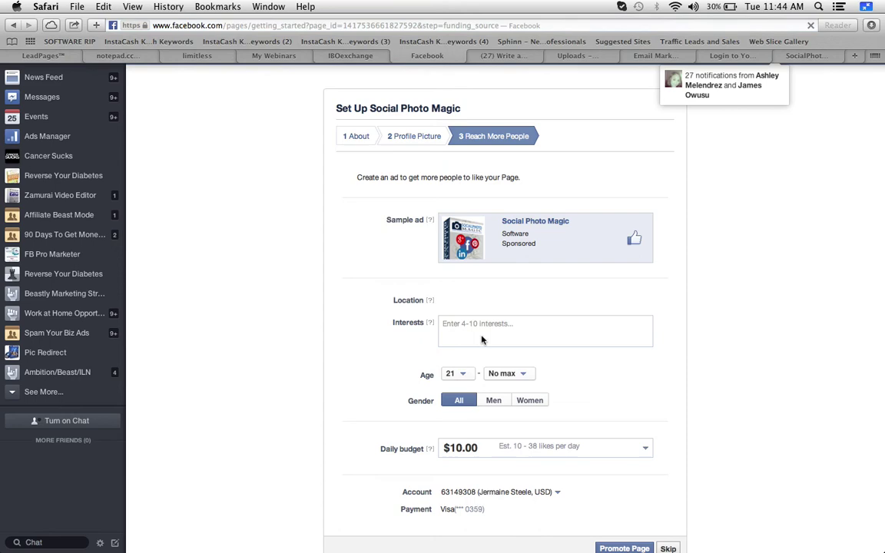
scroll(590, 409, down, 3)
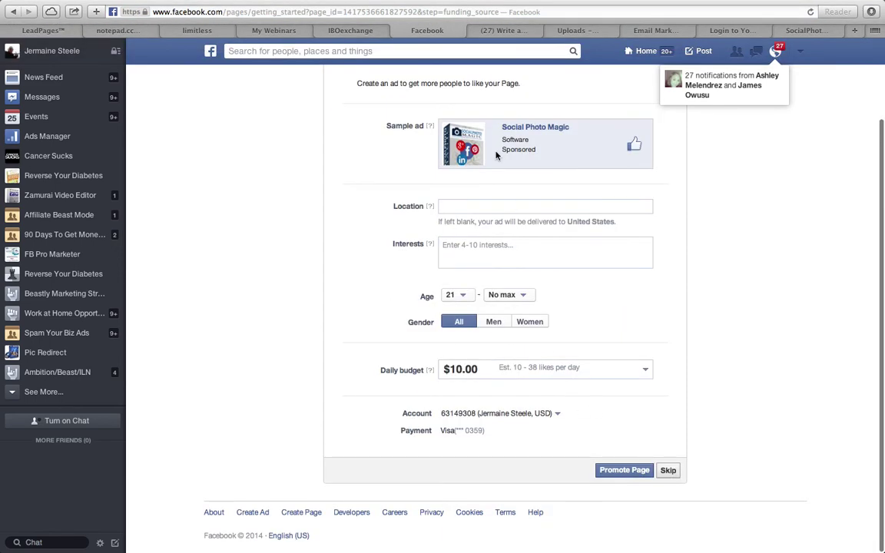
scroll(523, 243, up, 3)
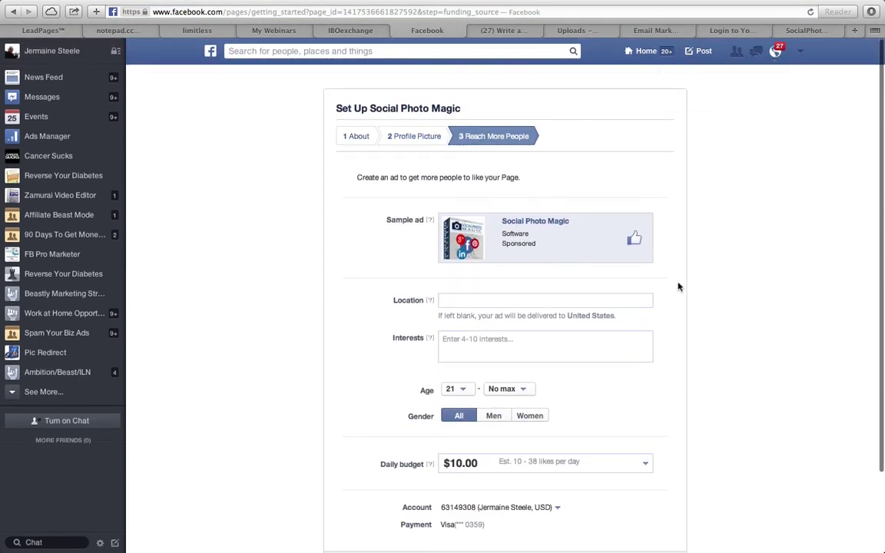
scroll(678, 285, down, 3)
click(667, 470)
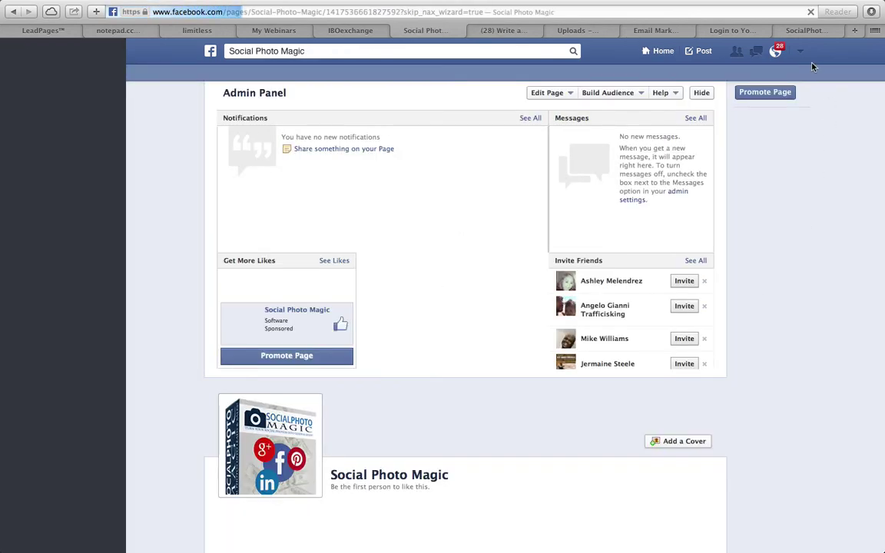
scroll(503, 352, down, 3)
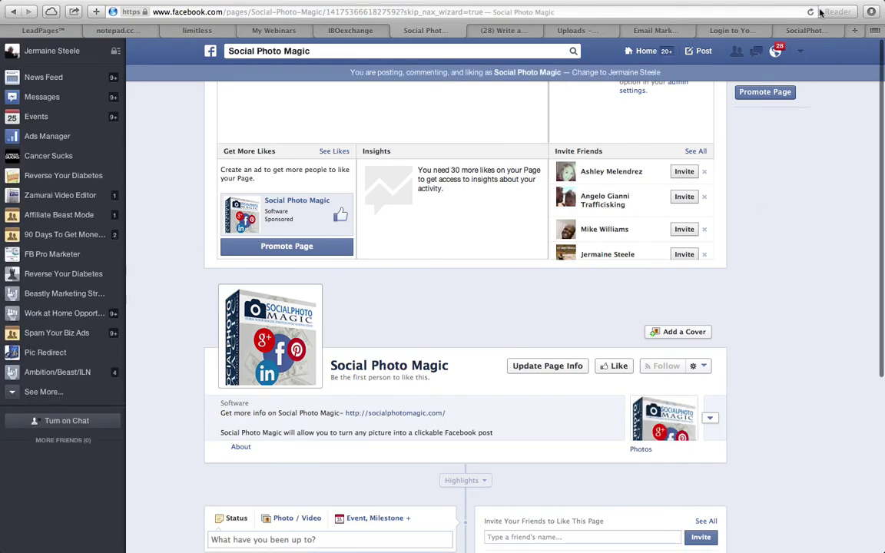
click(804, 31)
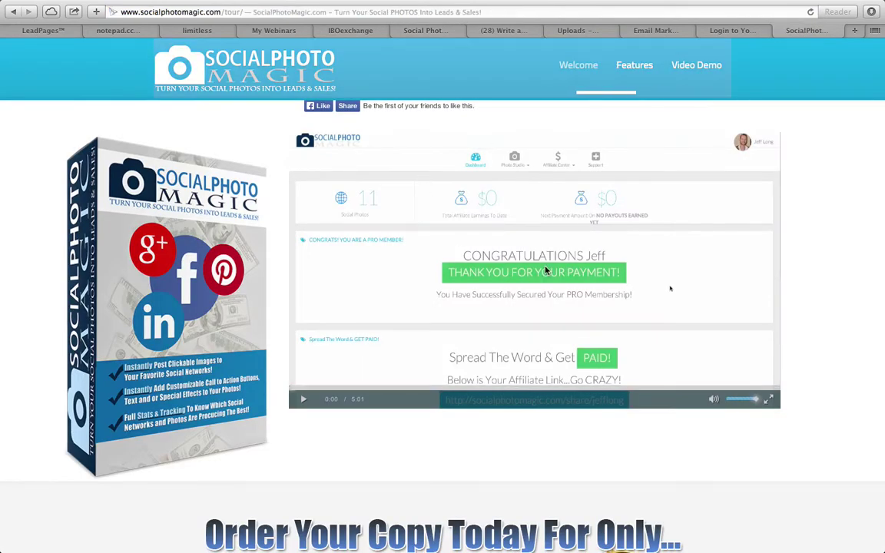
Step: Save the sales page's $17 Order Your Copy price image to Documents as SPM
scroll(545, 271, down, 3)
scroll(545, 270, down, 6)
scroll(545, 270, up, 1)
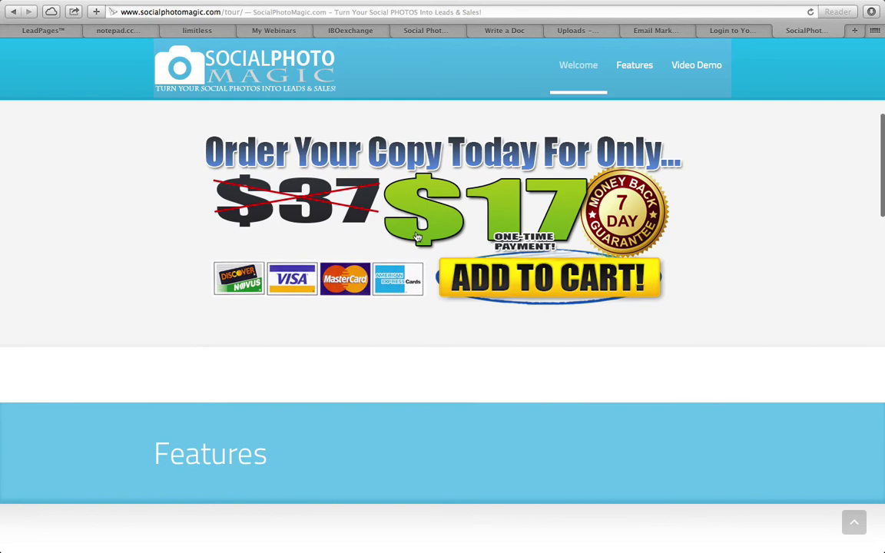
right_click(357, 223)
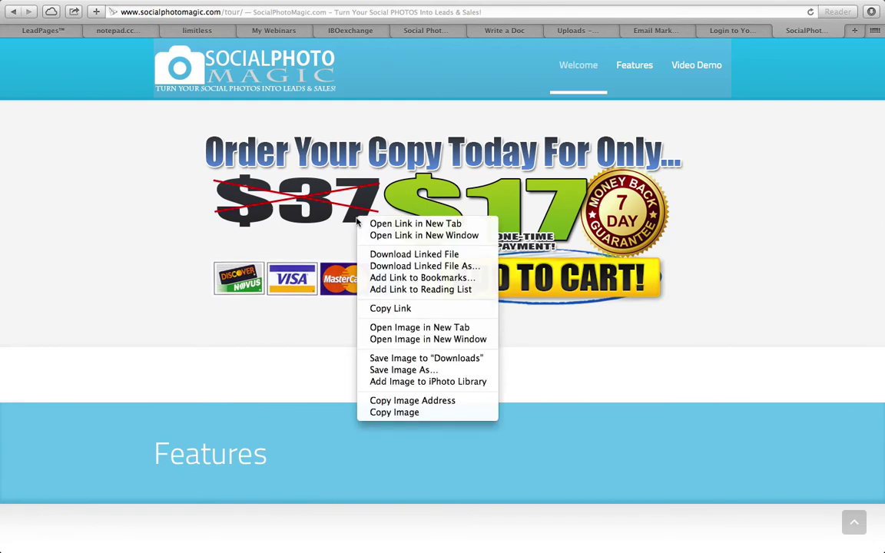
click(420, 370)
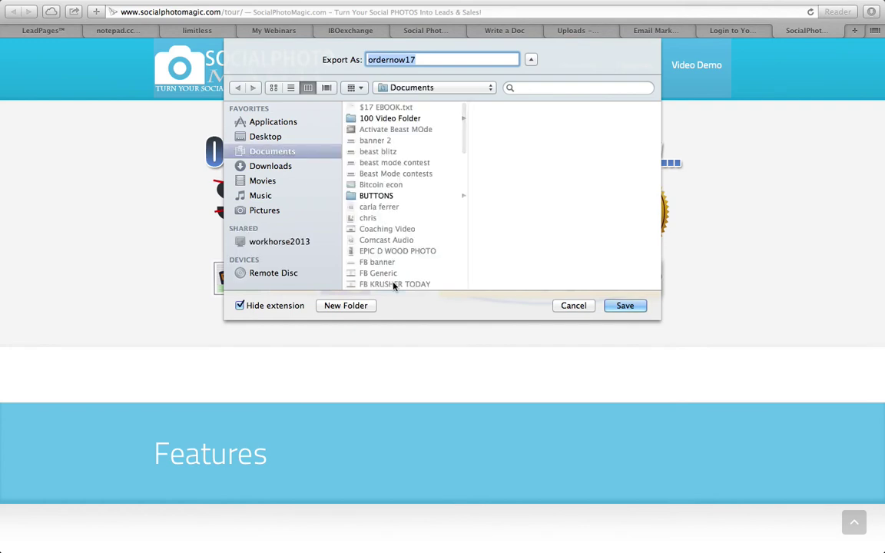
text(SPM)
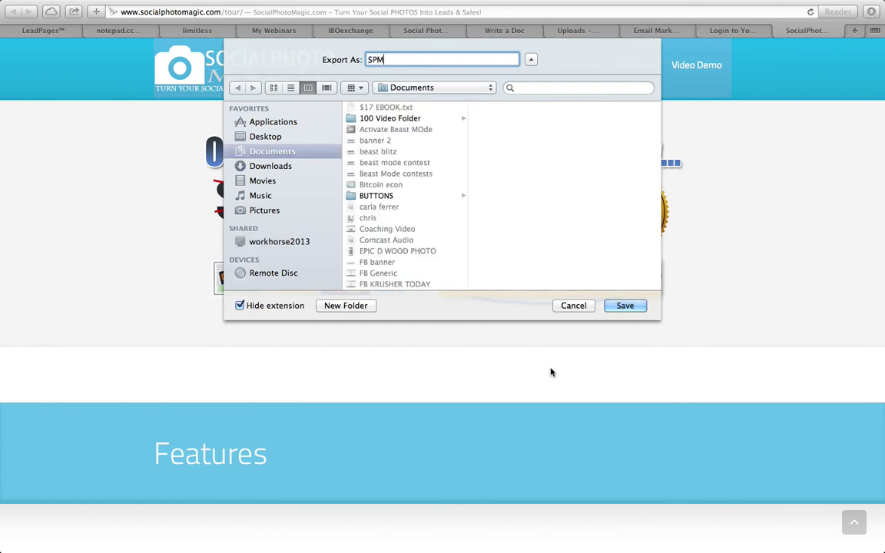
key(Return)
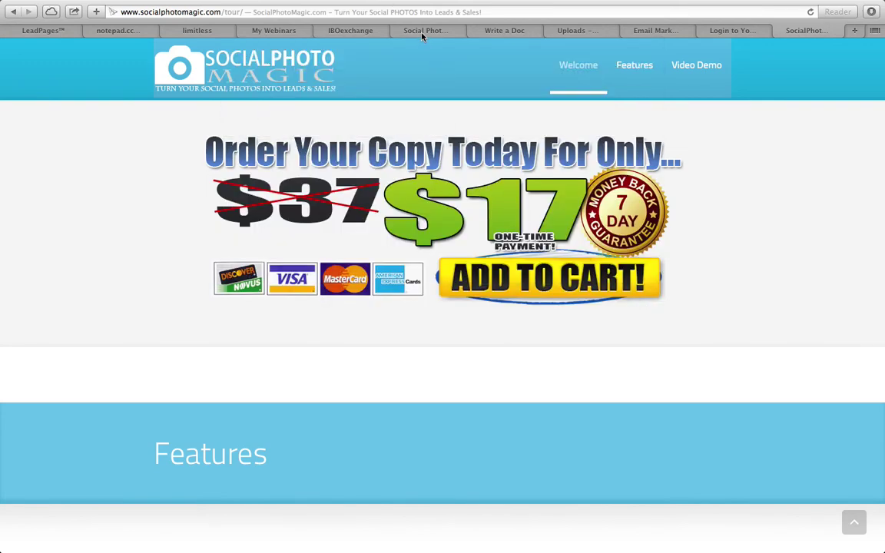
click(421, 33)
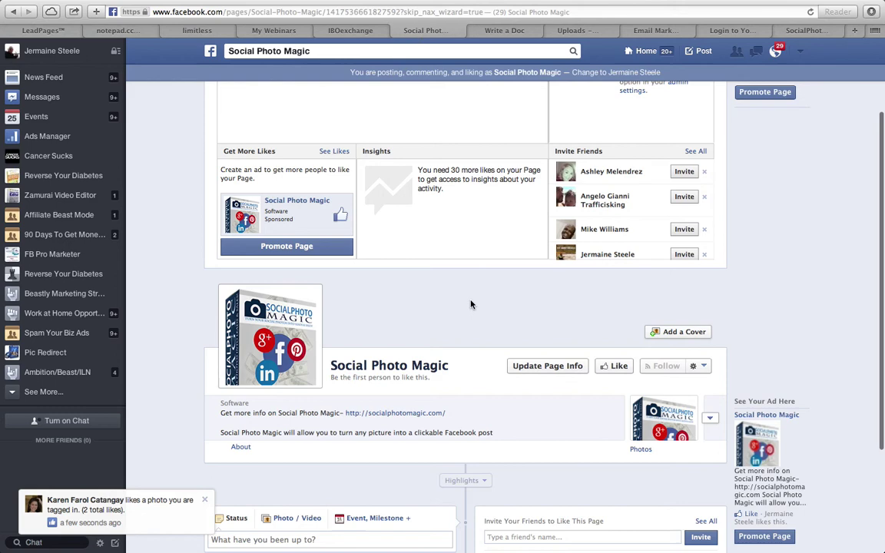
Step: Upload the SPM image from Documents as the page's cover photo and save it
click(662, 335)
click(567, 212)
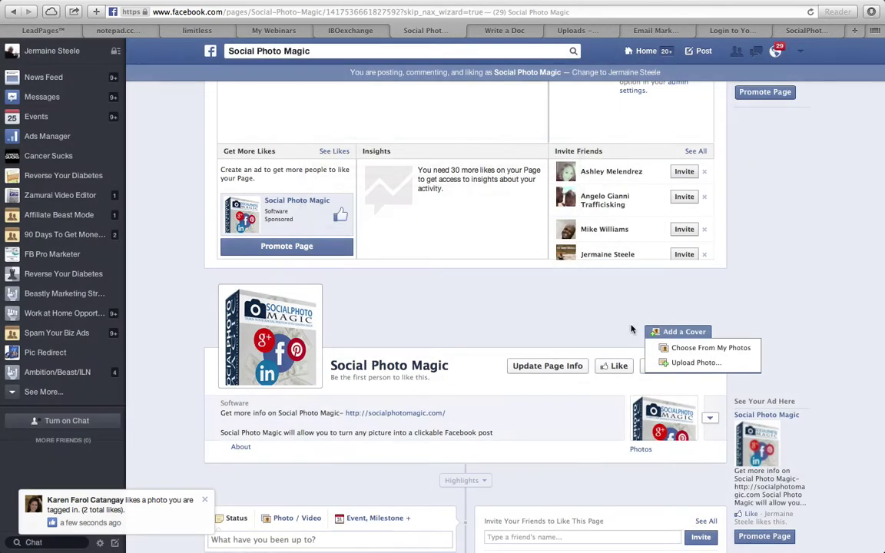
click(678, 364)
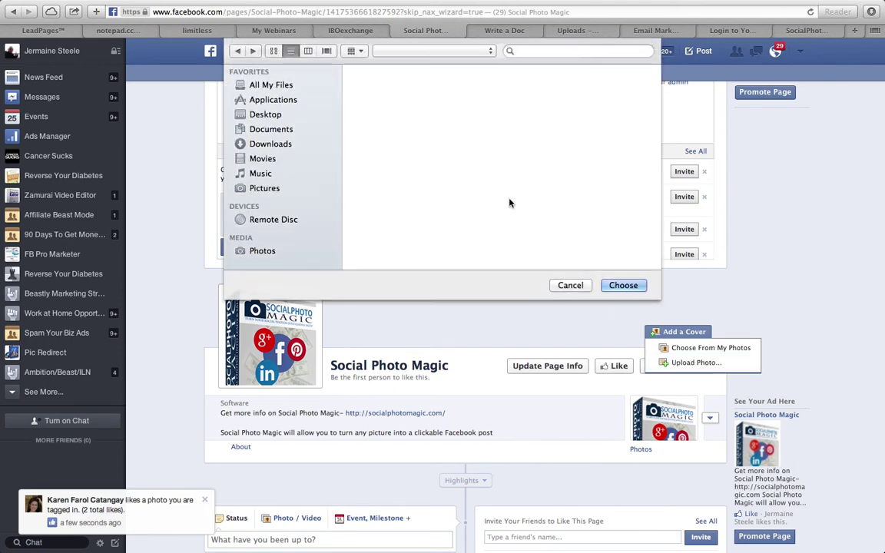
click(539, 50)
text(SPM)
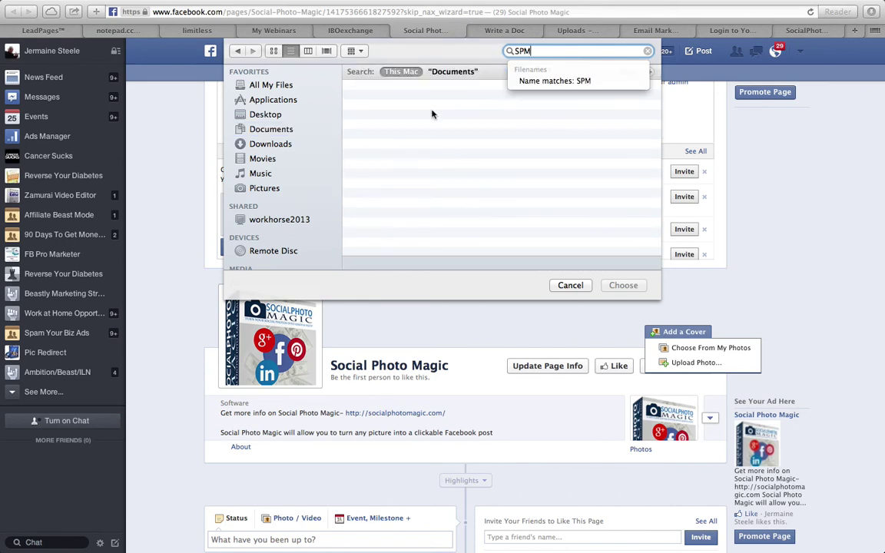
click(301, 129)
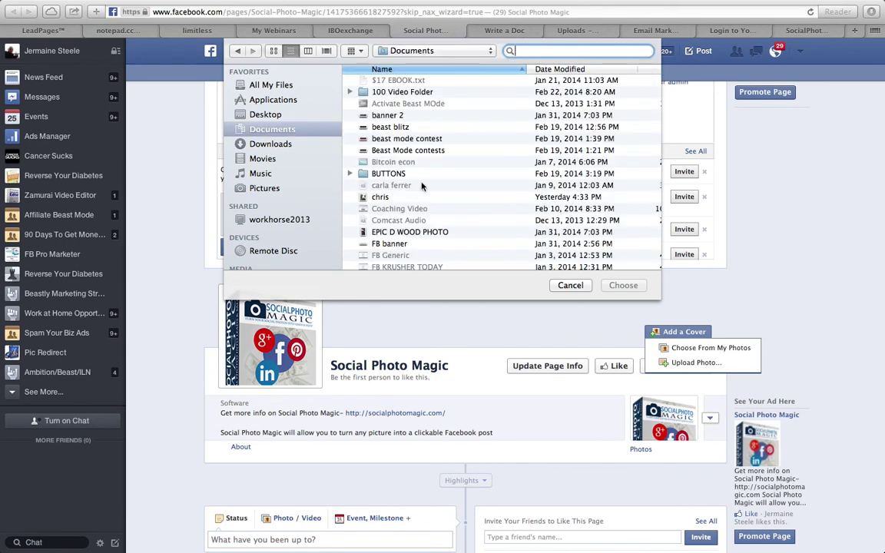
scroll(453, 198, down, 10)
scroll(454, 198, down, 7)
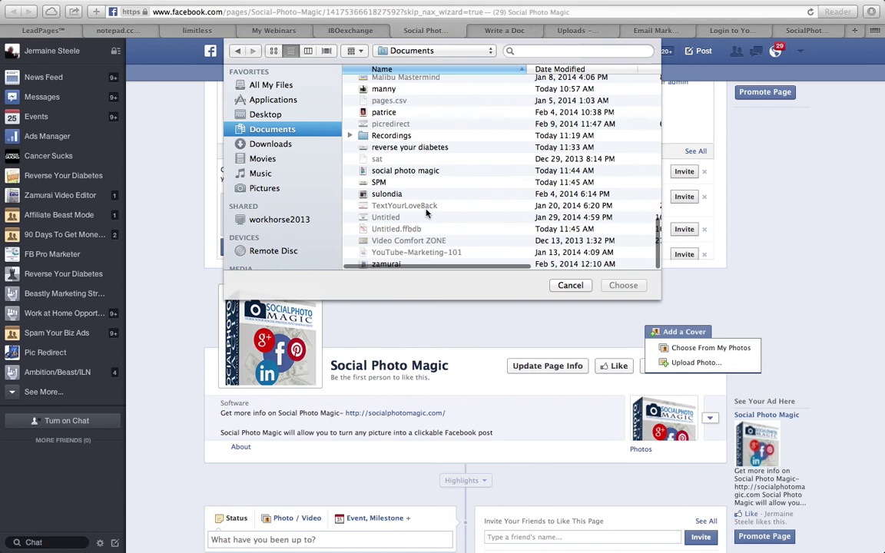
click(384, 184)
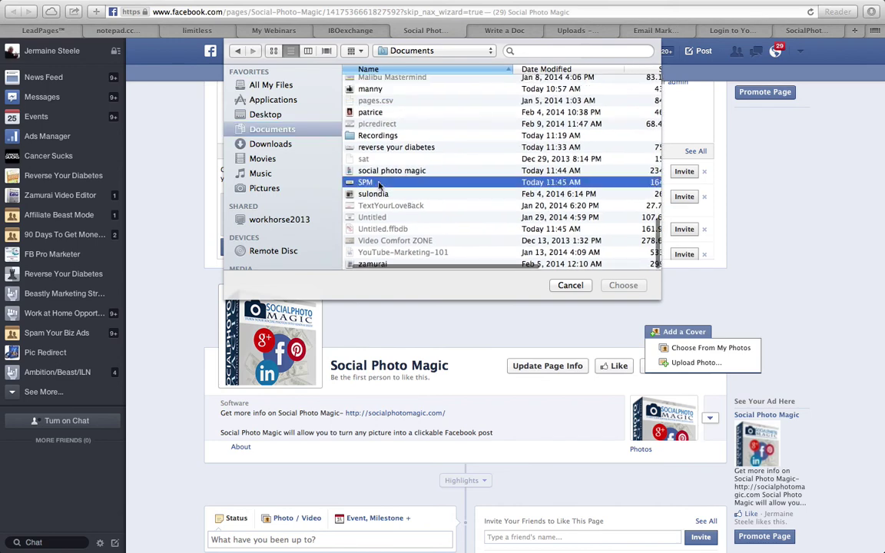
click(623, 284)
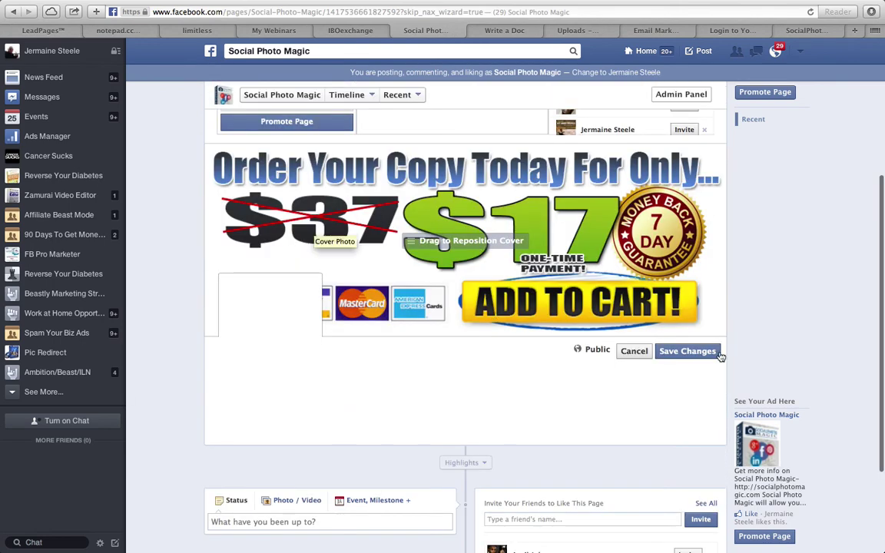
click(686, 351)
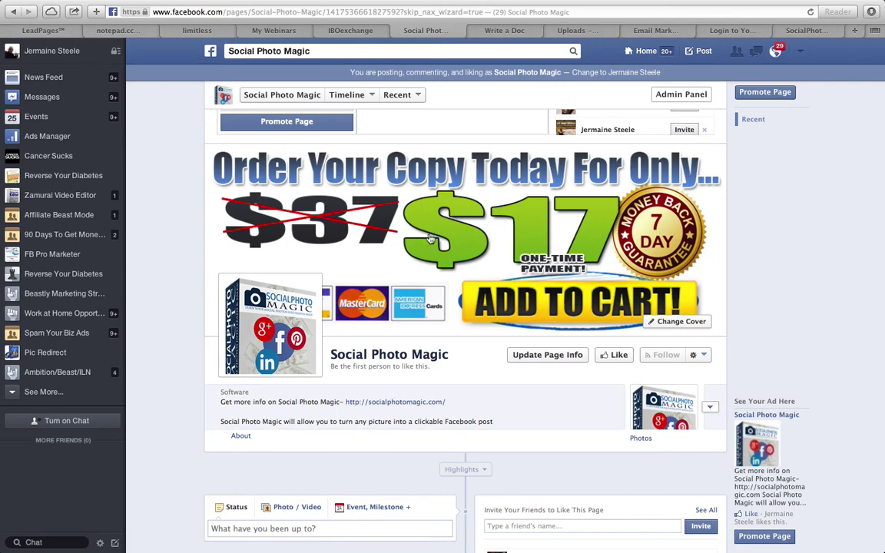
scroll(396, 159, up, 5)
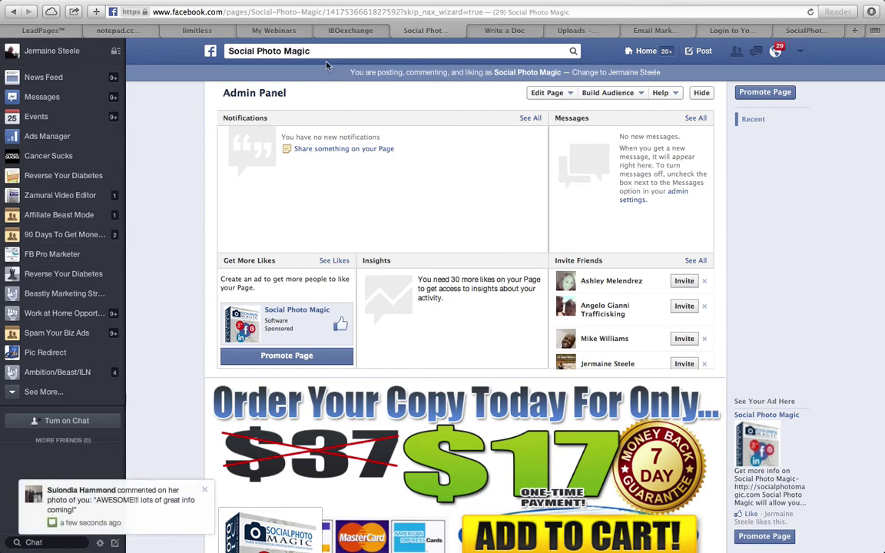
scroll(461, 361, down, 5)
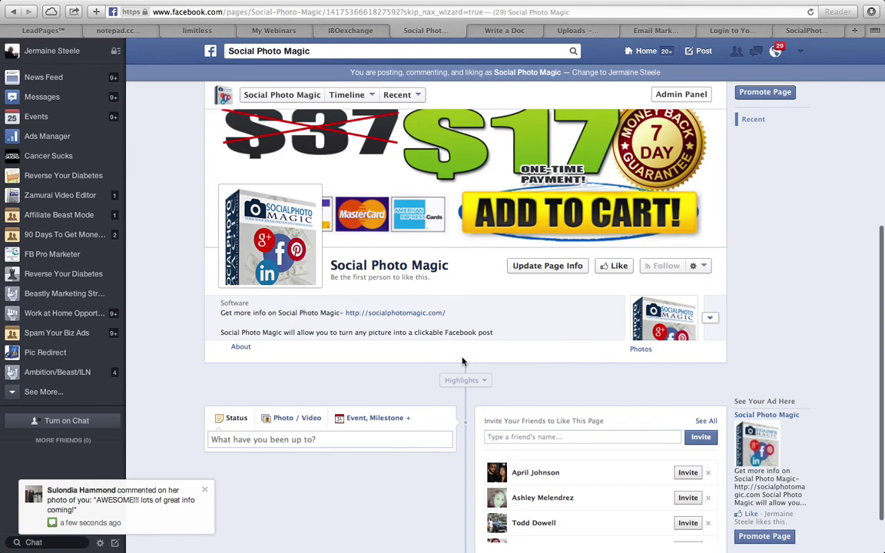
scroll(461, 361, up, 2)
scroll(461, 360, down, 3)
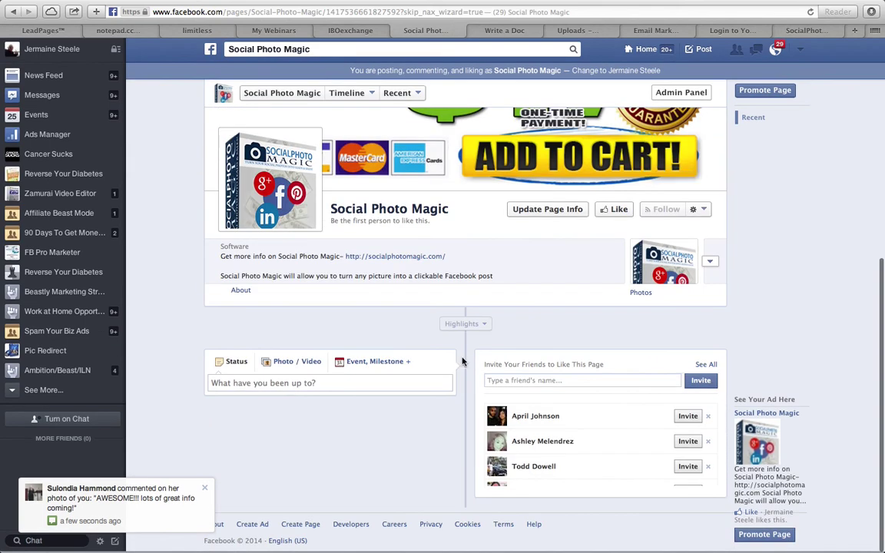
scroll(462, 361, up, 6)
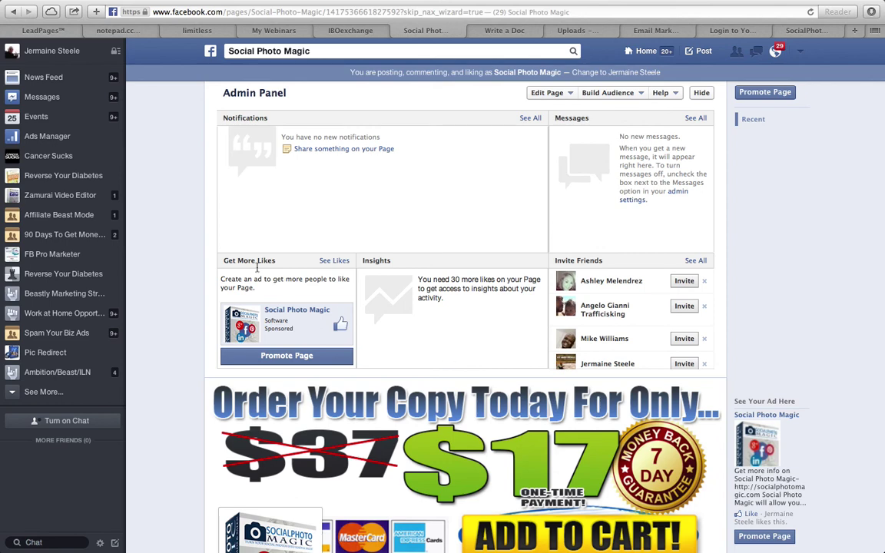
Step: Open the Reverse Your Diabetes page and follow its gottatakealook.com website link
click(83, 177)
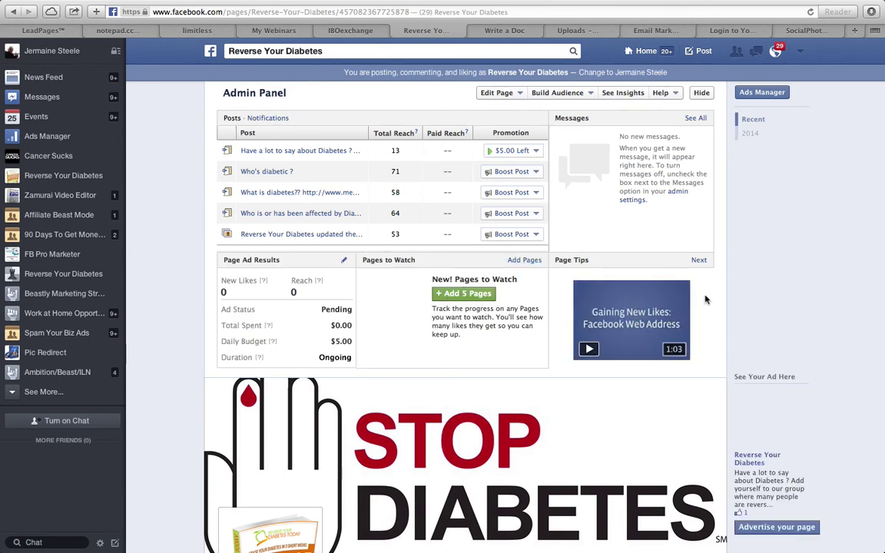
scroll(741, 245, down, 5)
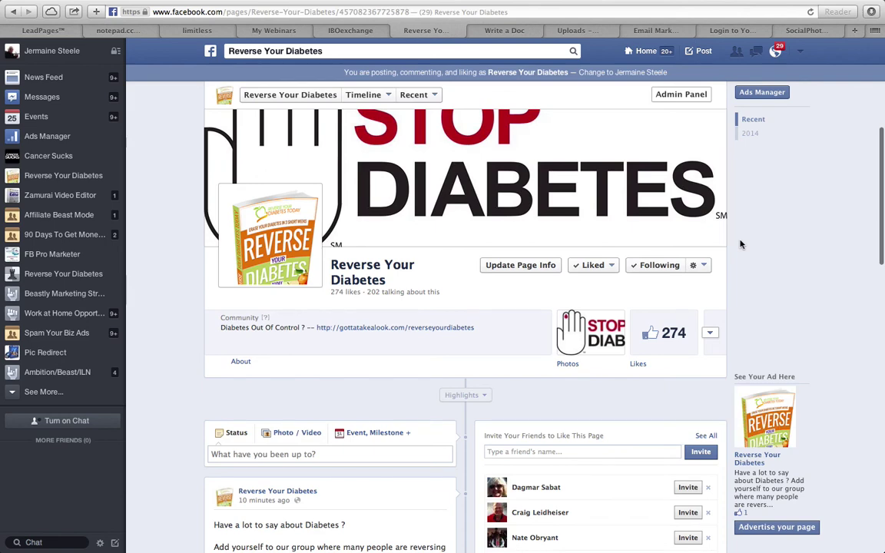
scroll(740, 243, up, 3)
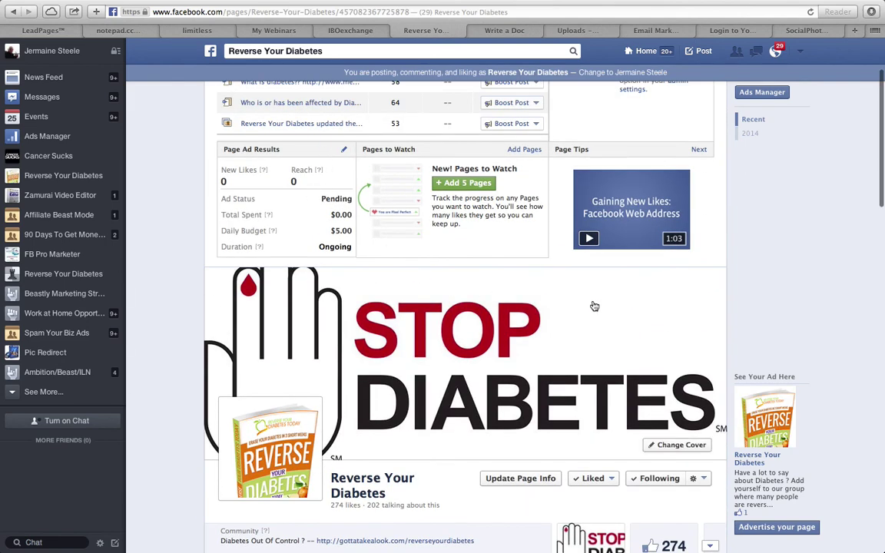
scroll(735, 319, down, 3)
scroll(734, 319, up, 3)
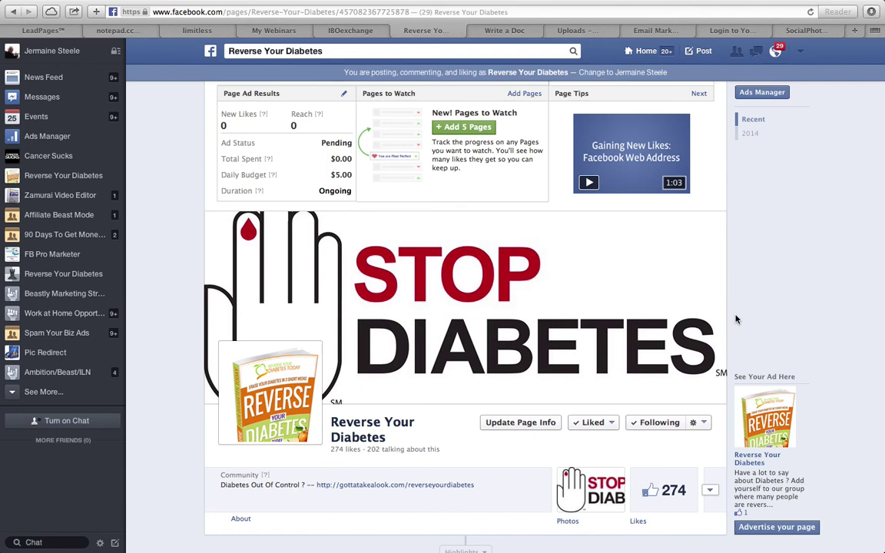
mouse_move(499, 304)
scroll(489, 245, down, 3)
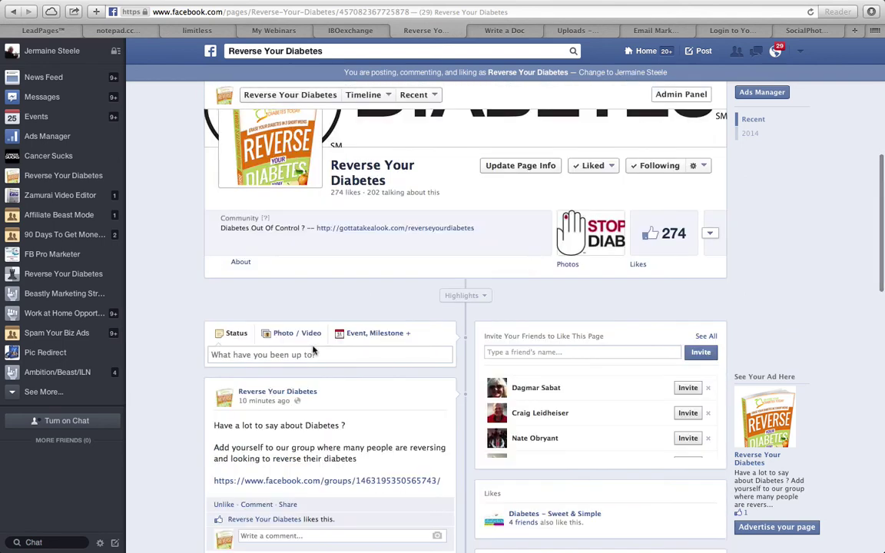
click(309, 354)
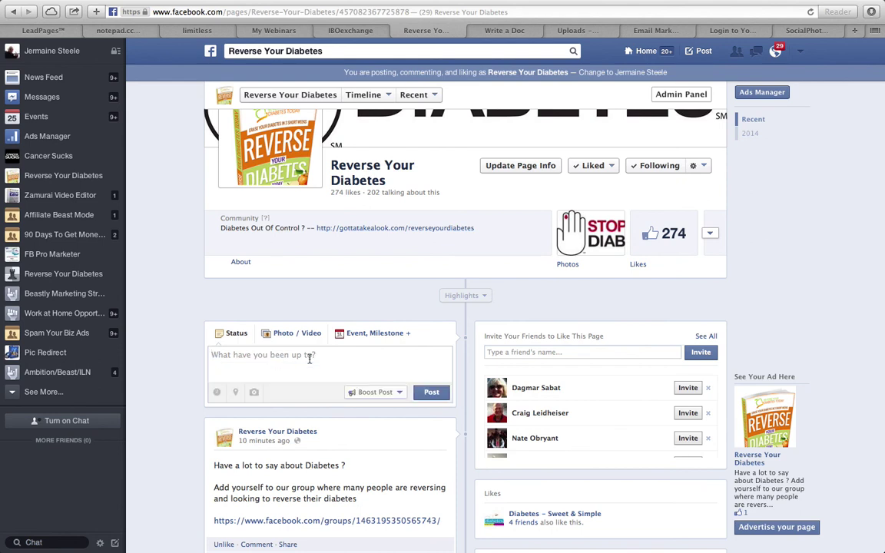
click(422, 234)
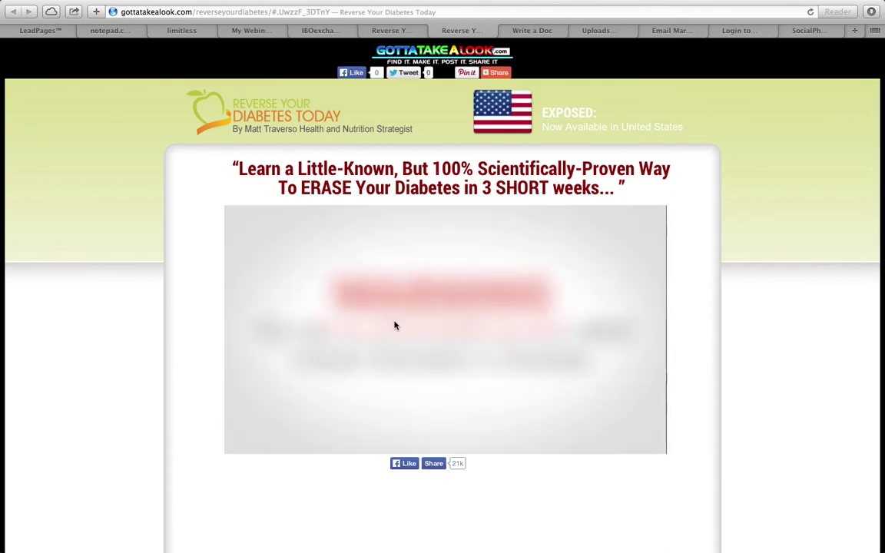
Step: Scroll through the gottatakealook.com Reverse Your Diabetes landing page to preview it
scroll(420, 379, down, 5)
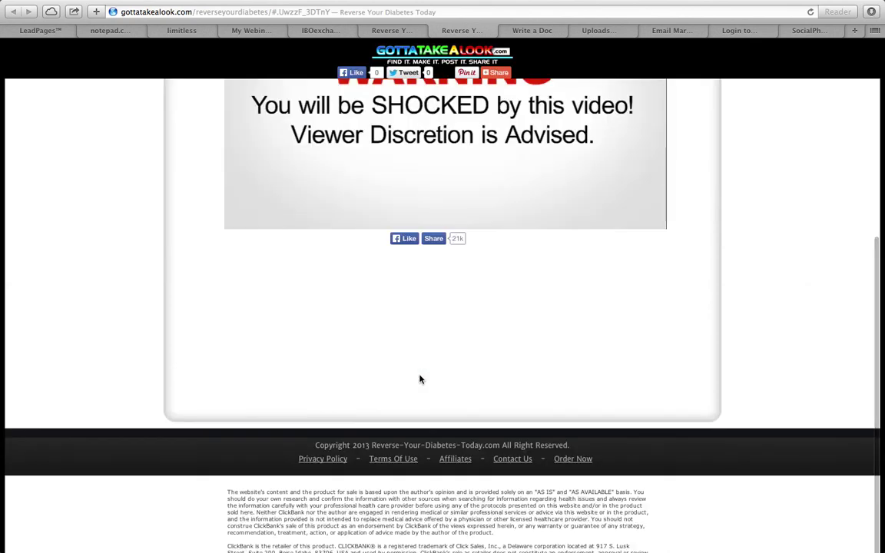
scroll(420, 378, up, 5)
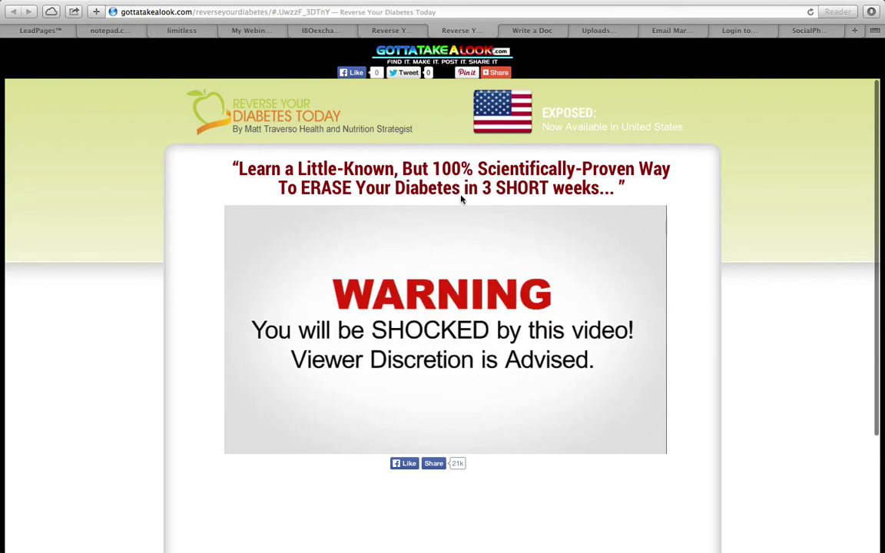
Step: Close the landing page and scroll the Reverse Your Diabetes timeline on Facebook
click(435, 31)
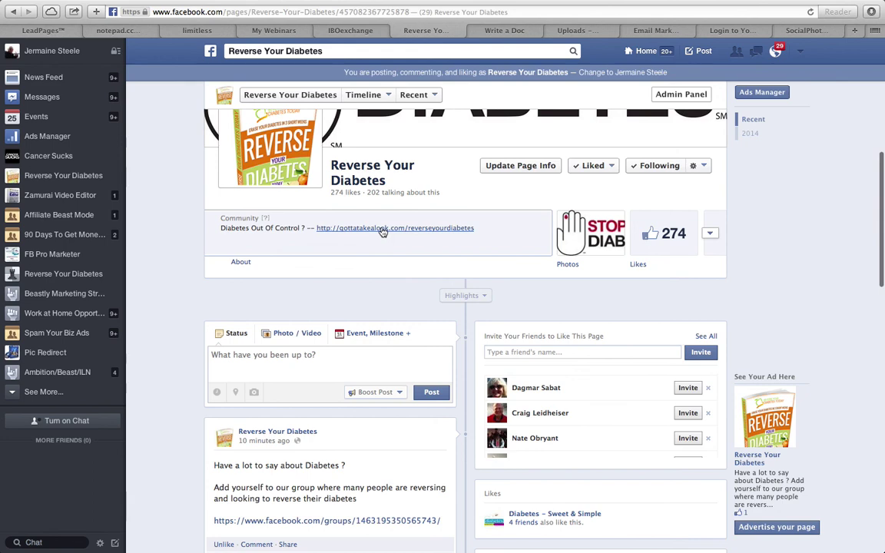
scroll(344, 367, down, 5)
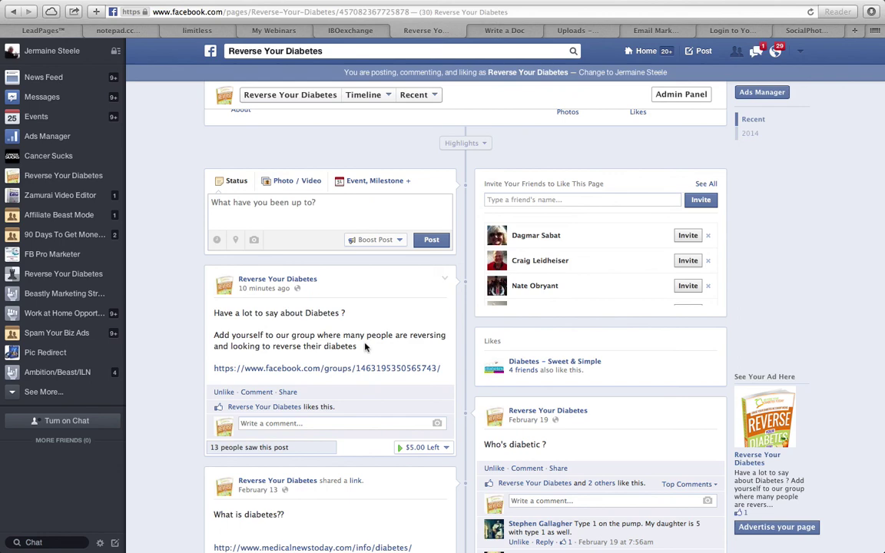
scroll(365, 347, up, 10)
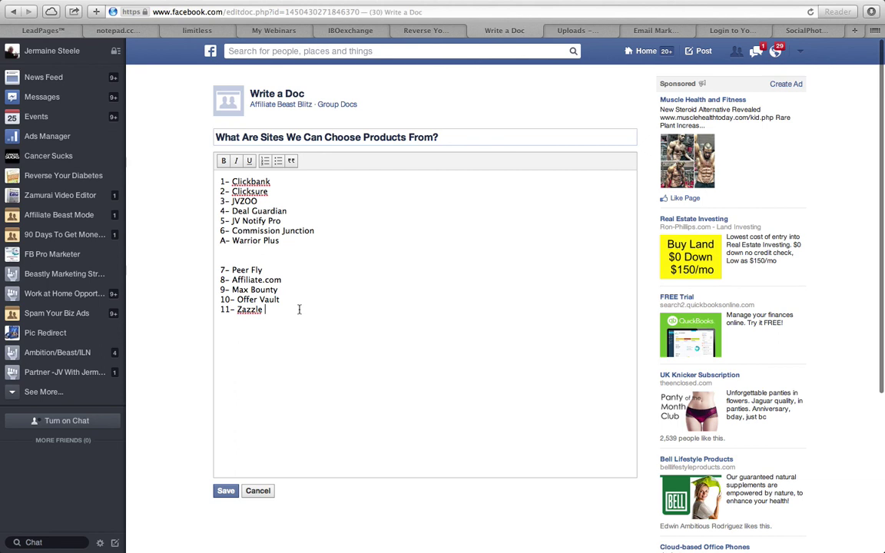
Step: Save the product-sites doc to the group and start a new doc titled 'Creating'
click(225, 489)
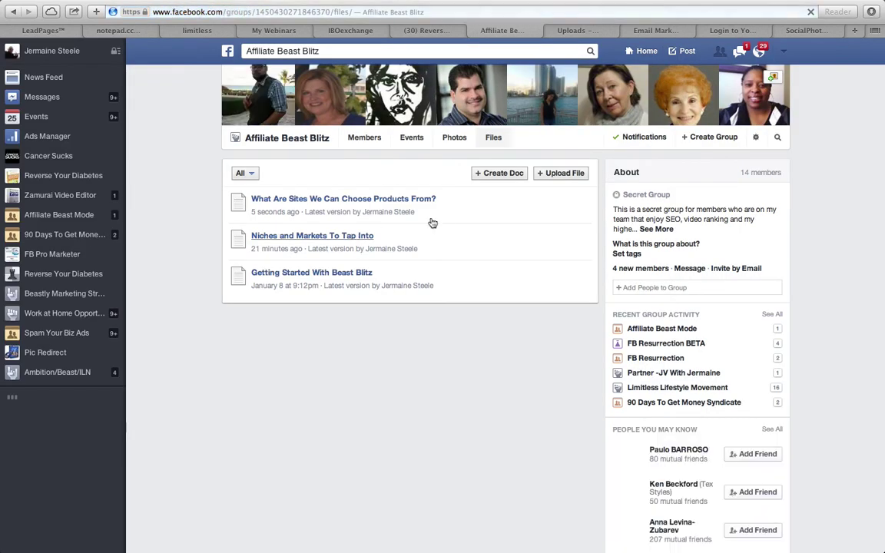
click(394, 198)
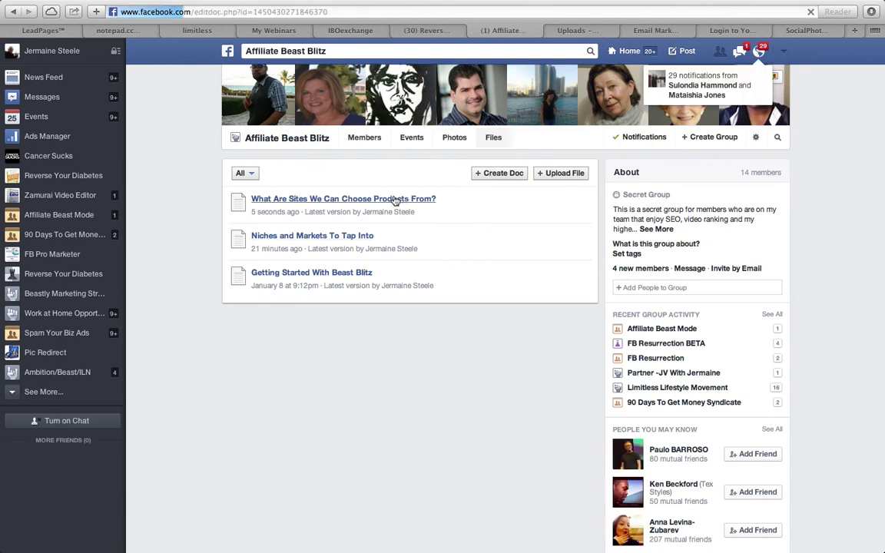
click(300, 138)
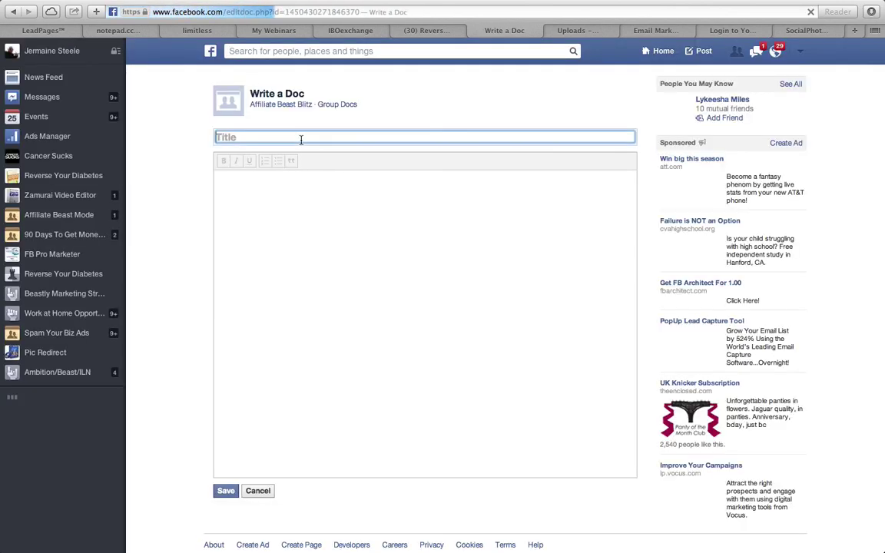
text(Creati)
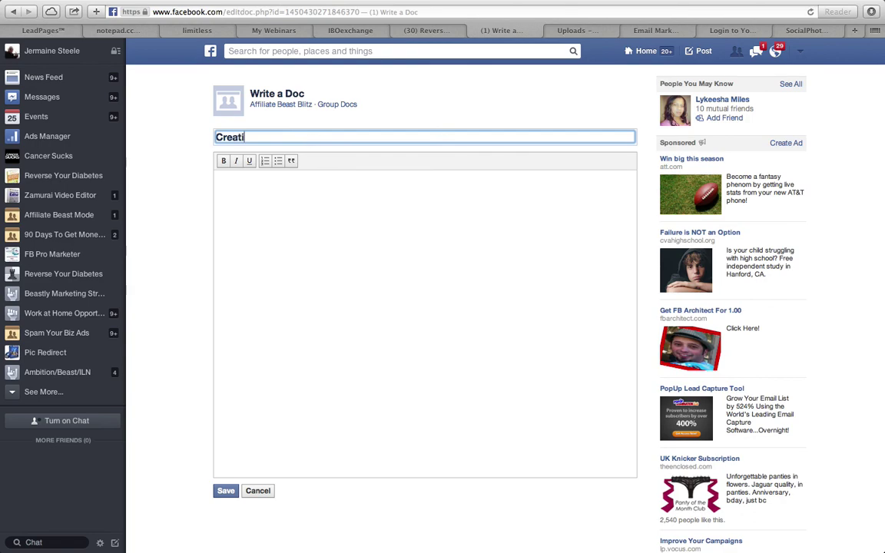
text(ng)
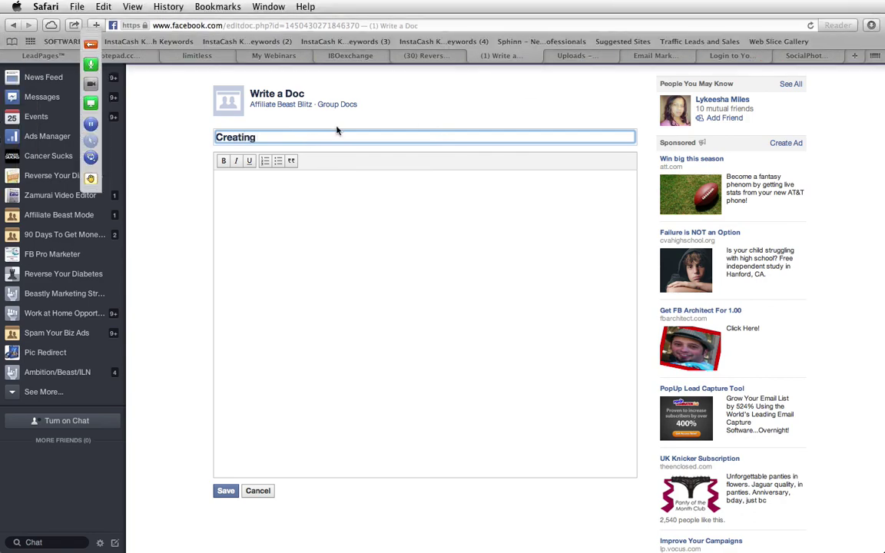
Step: Take Safari out of full-screen mode with Cmd+Ctrl+F so the desktop shows
key(ctrl+super+f)
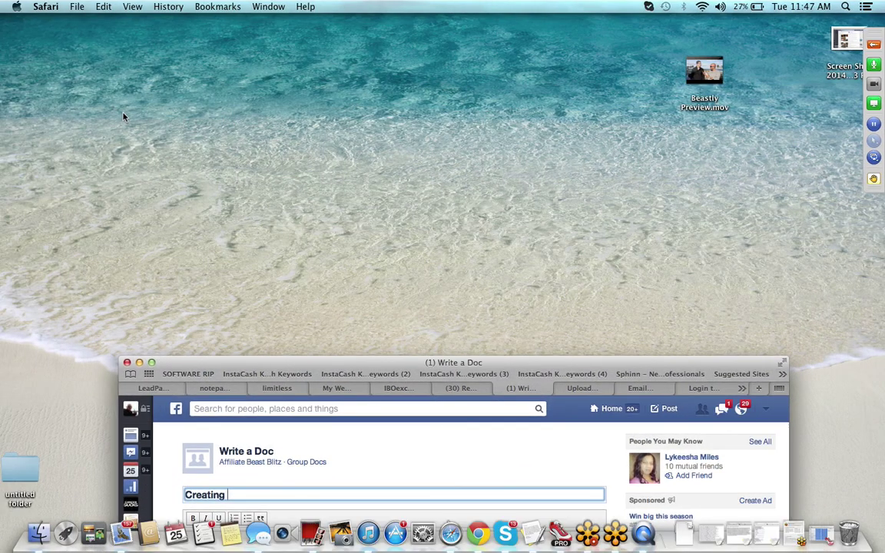